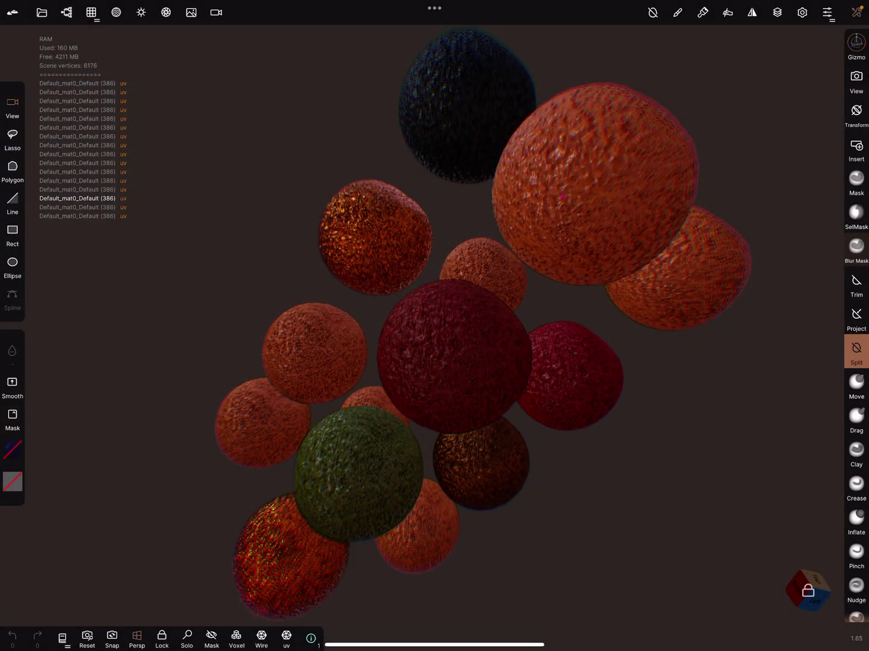
Frame the sphere cluster and turn on the UV checker texture display.
middle_click_drag(434, 326, 562, 196)
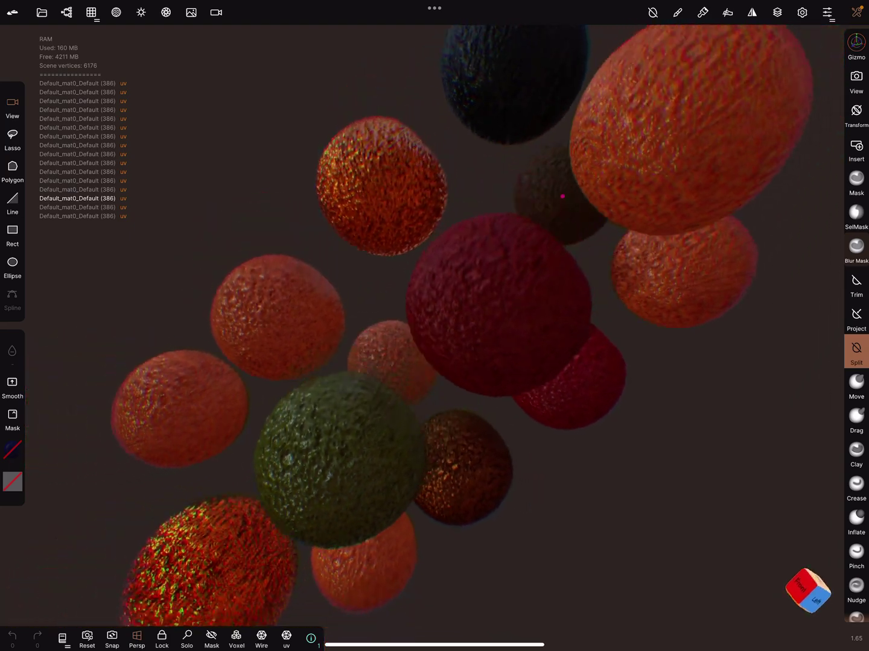
middle_click_drag(562, 196, 475, 272)
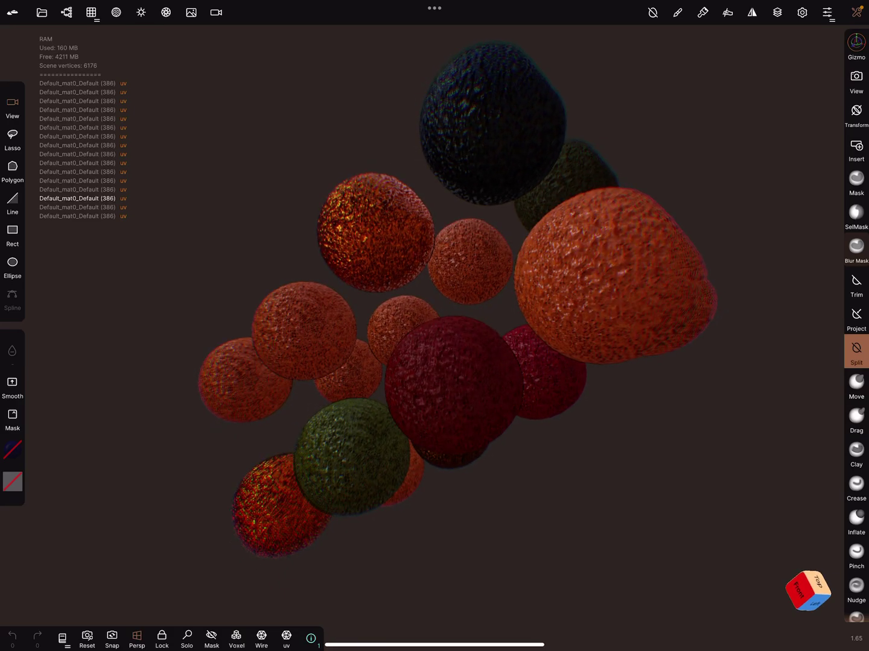
left_click(286, 635)
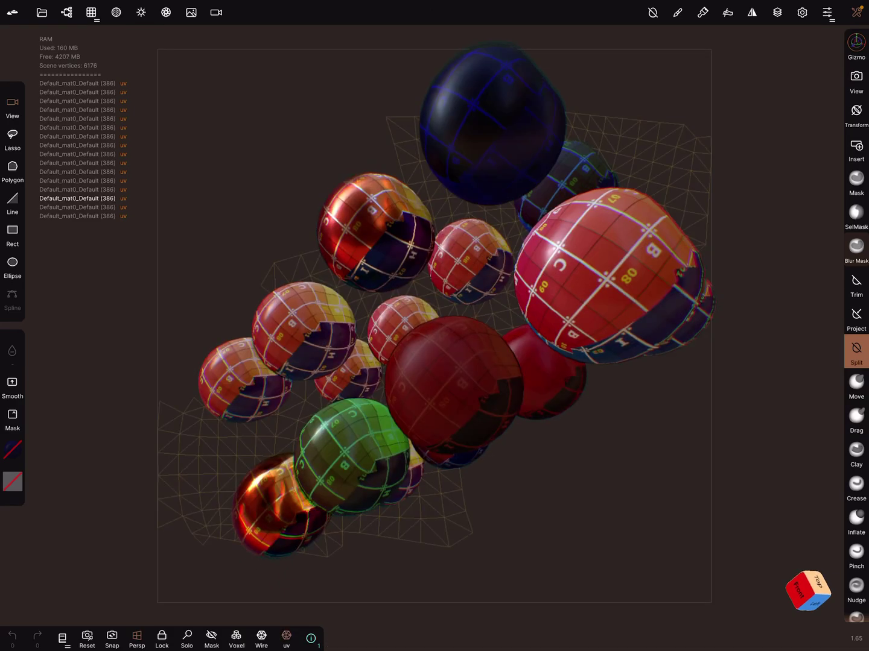
scroll(434, 326, "up", 5)
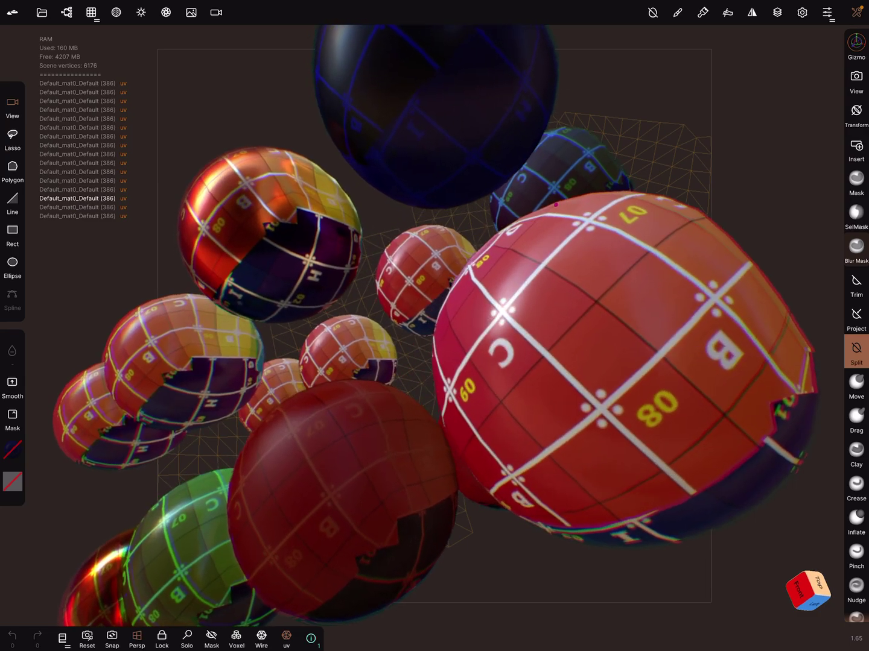
scroll(434, 326, "down", 4)
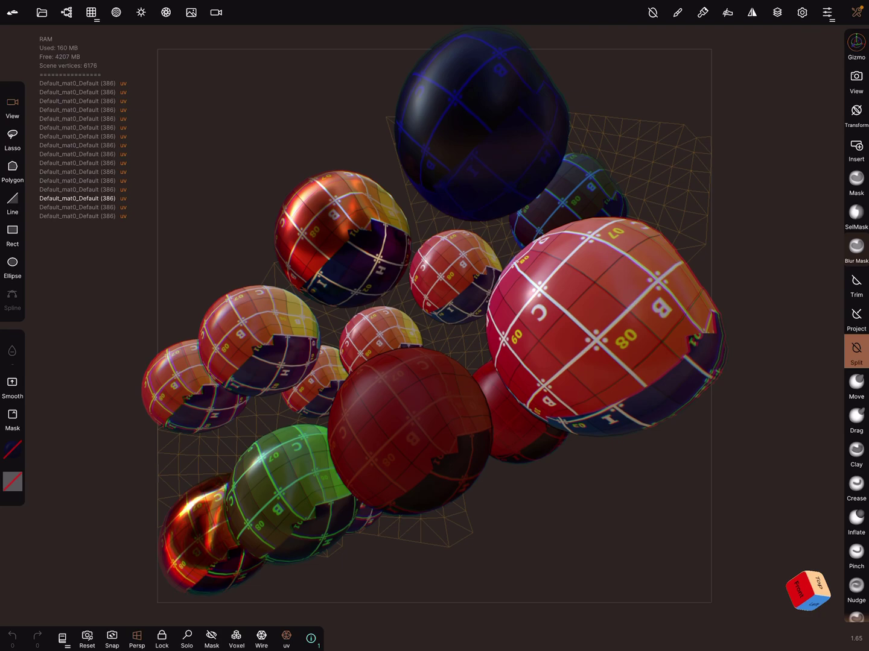
left_click(166, 12)
Set shading to PBR - UV and bring the Files slide-over in beside the scene.
left_click(141, 12)
left_click(44, 69)
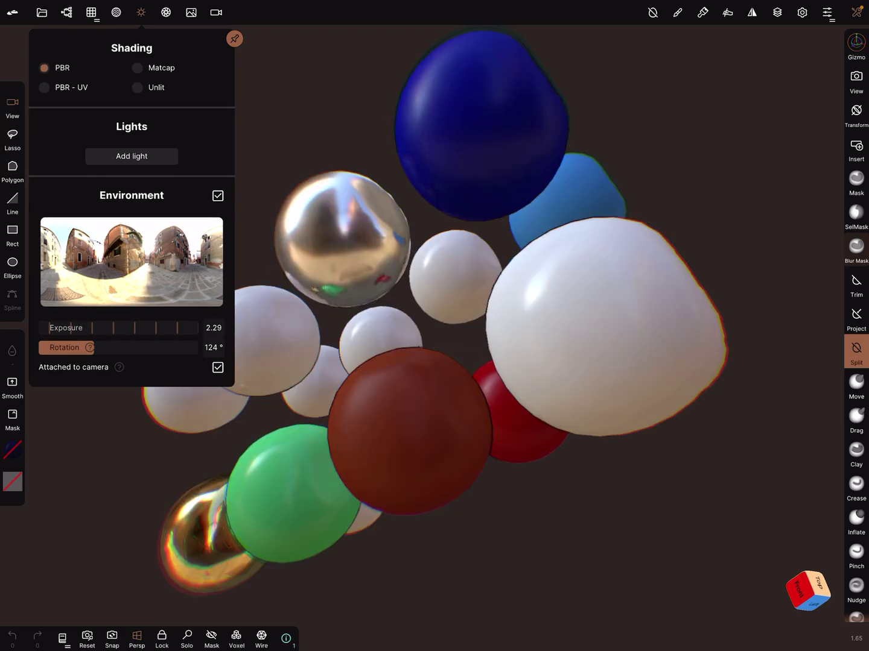
middle_click_drag(435, 339, 516, 285)
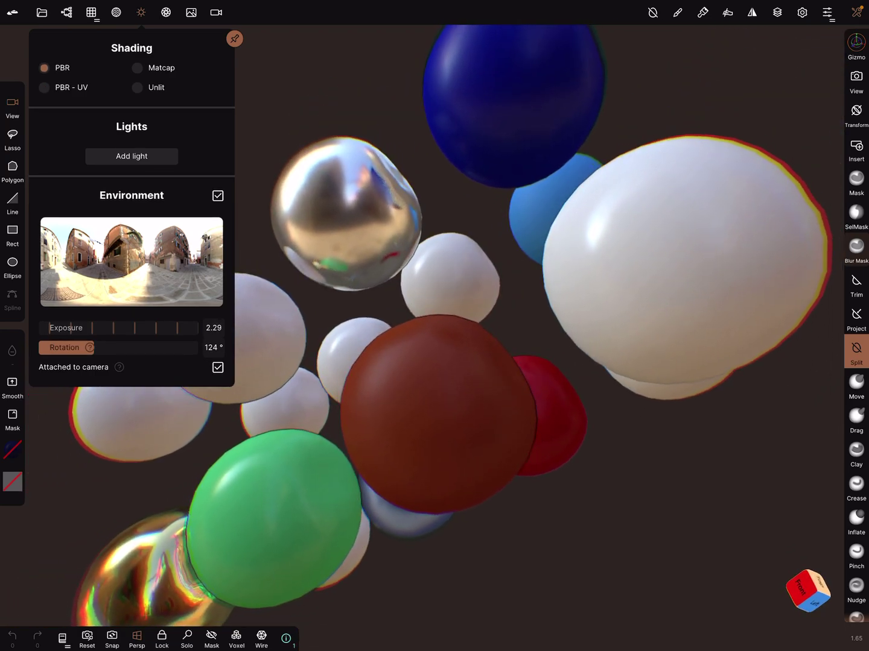
left_click(44, 88)
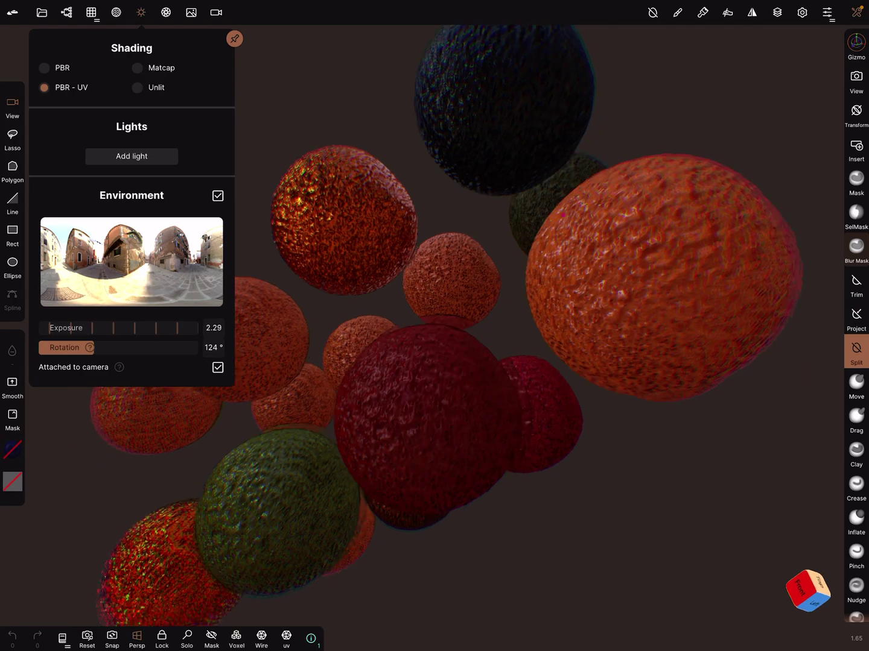
mouse_move(475, 305)
middle_mouse_down()
mouse_move(420, 353)
mouse_move(516, 284)
mouse_move(475, 258)
mouse_move(549, 244)
middle_mouse_up()
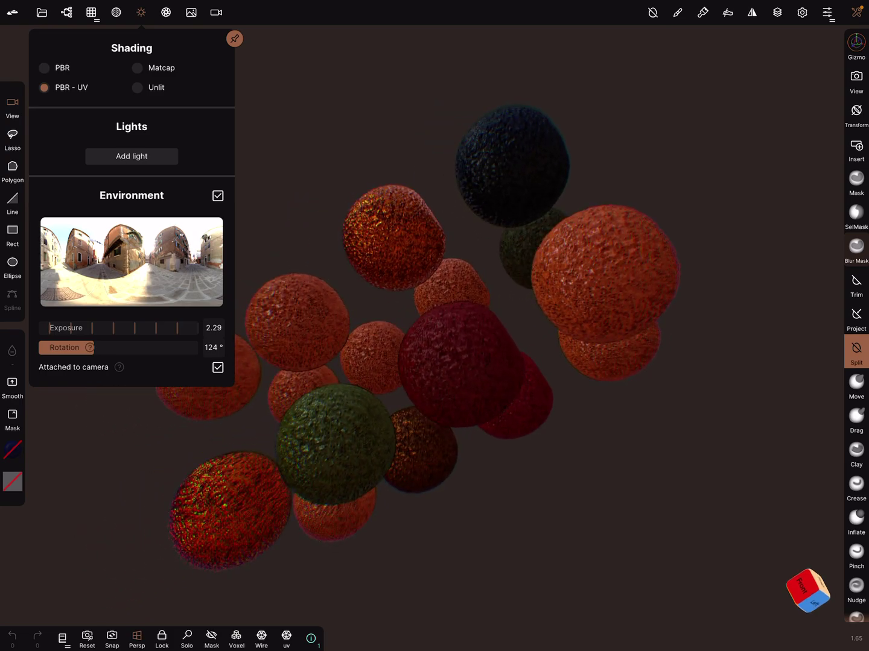
left_click_drag(865, 326, 679, 326)
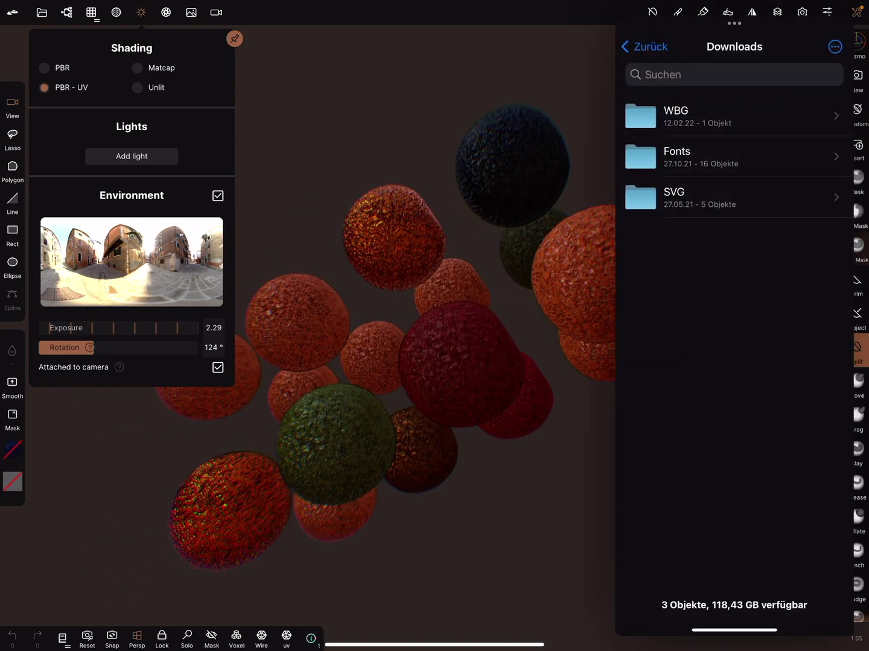
Browse Files to Nomad > projects, then dismiss the Files slide-over.
left_click(645, 47)
left_click(678, 153)
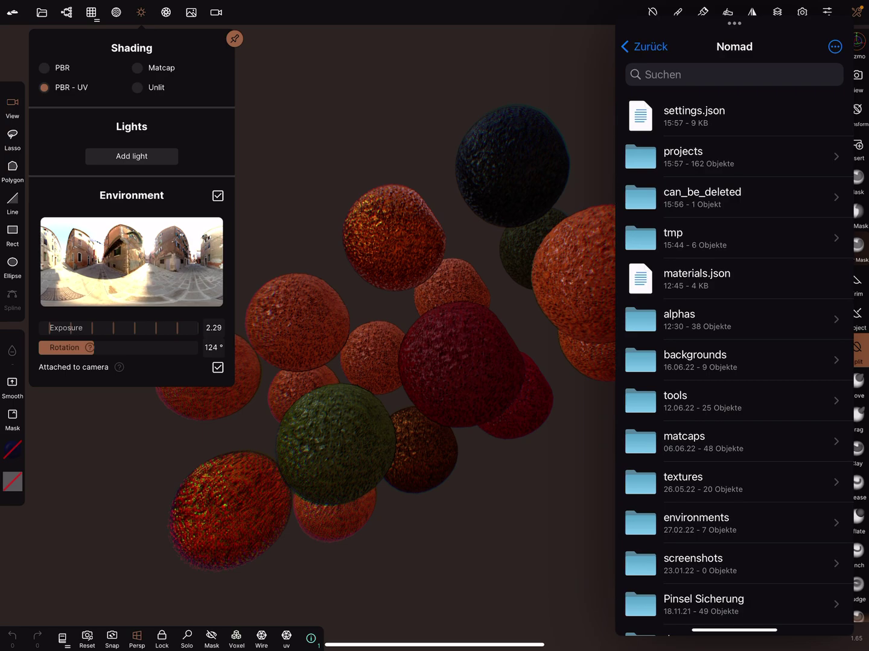
left_click(733, 157)
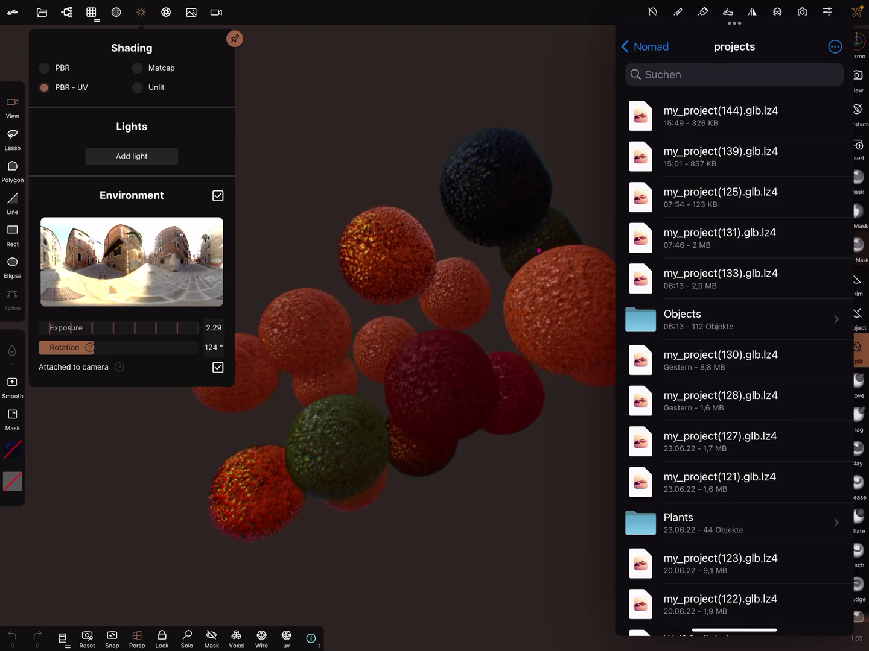
left_click(407, 339)
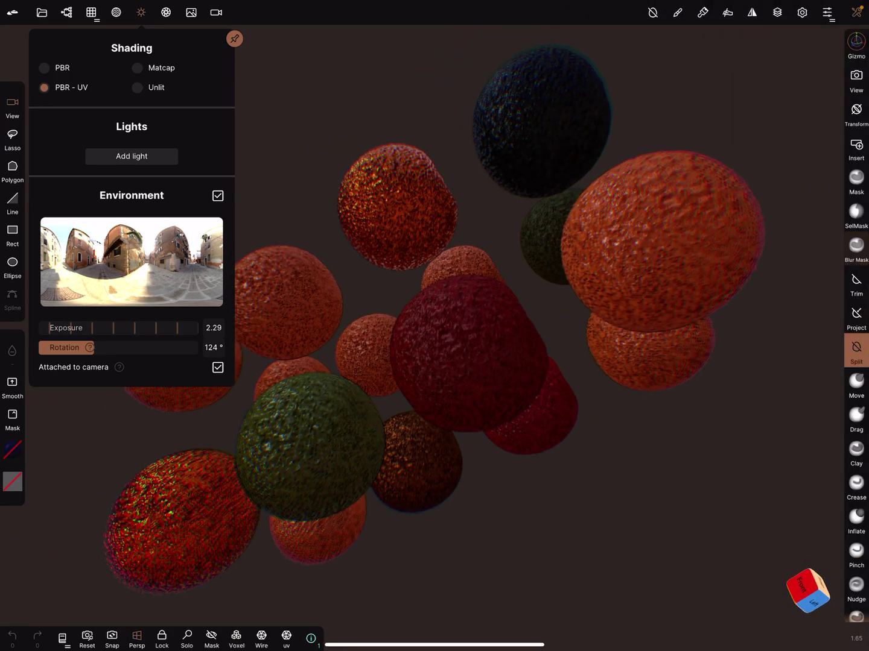
Start a new scene with a default sphere, confirming the replacement.
left_click(41, 12)
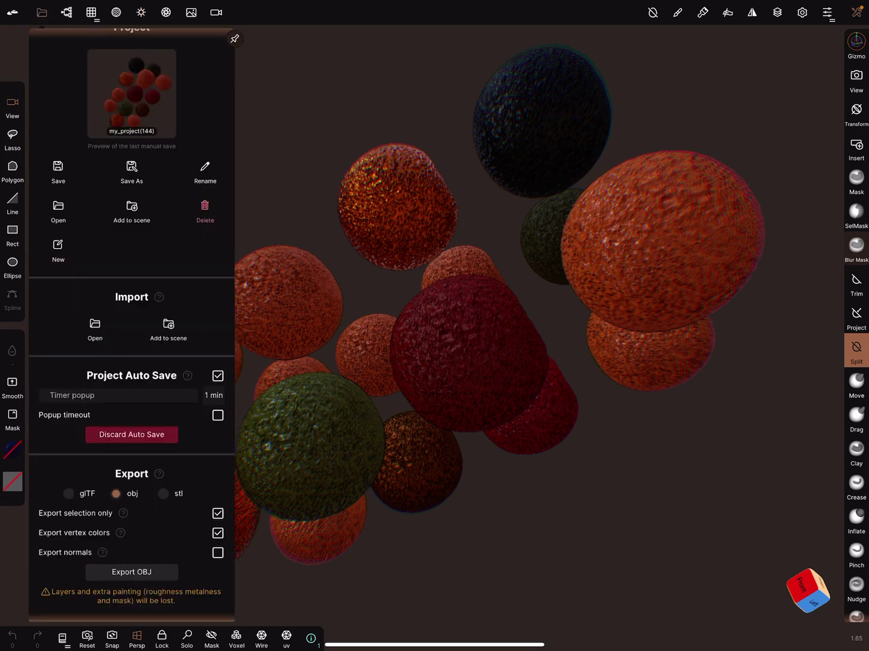
left_click(57, 251)
left_click(212, 262)
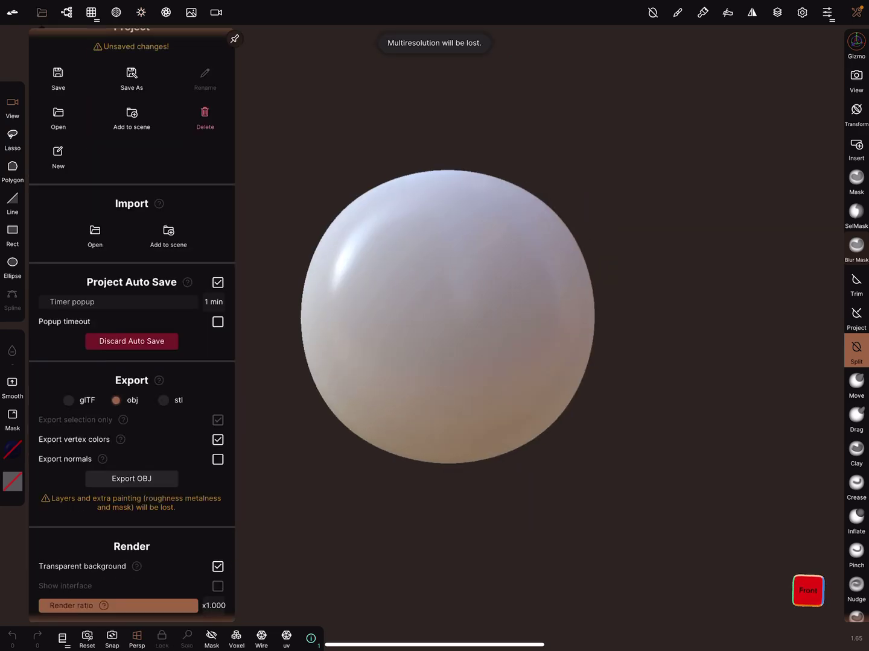
left_click(434, 325)
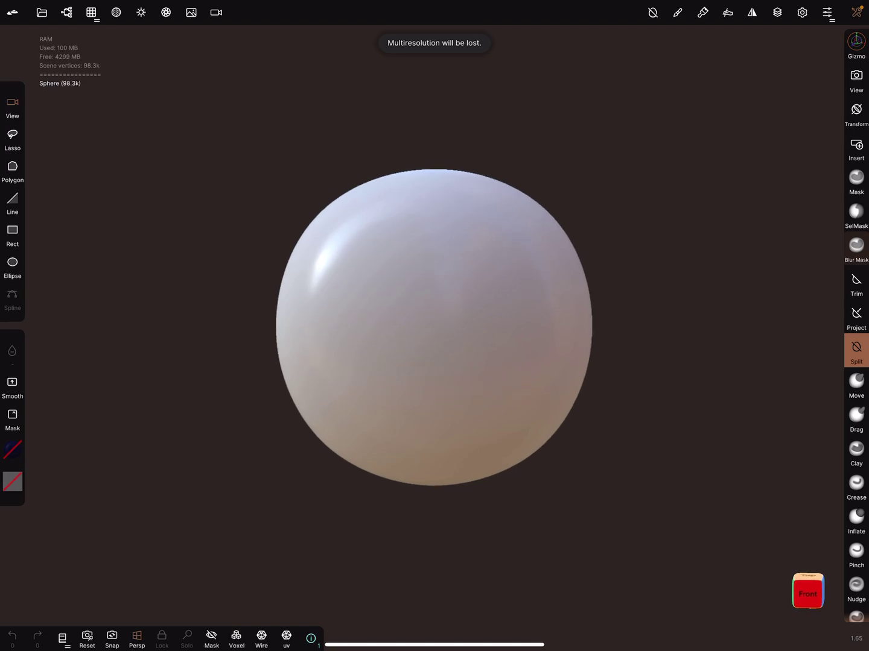
scroll(434, 313, "up", 3)
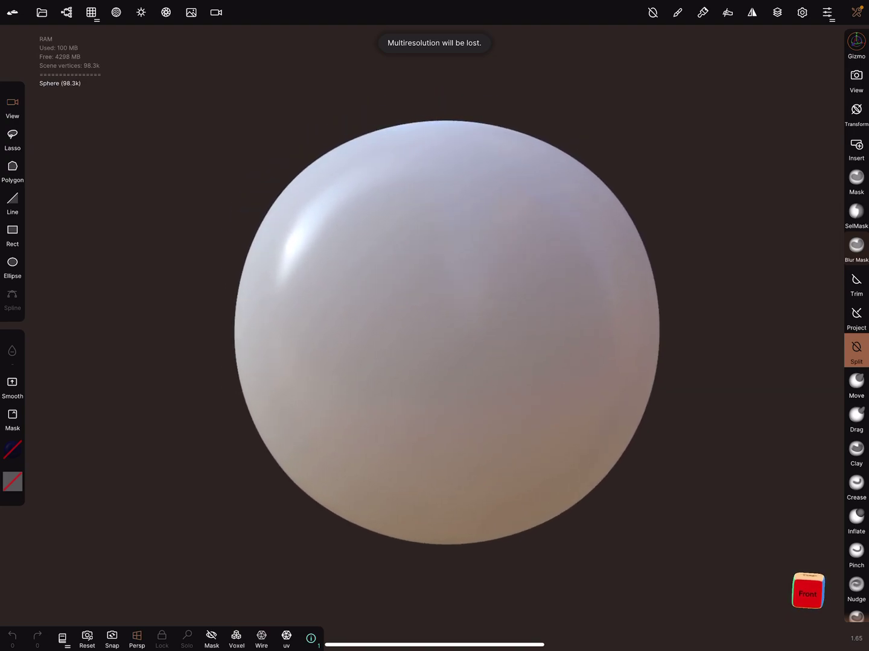
Show the wireframe and drop the sphere to its lowest multires level, 1536 faces.
left_click(262, 637)
left_click(91, 12)
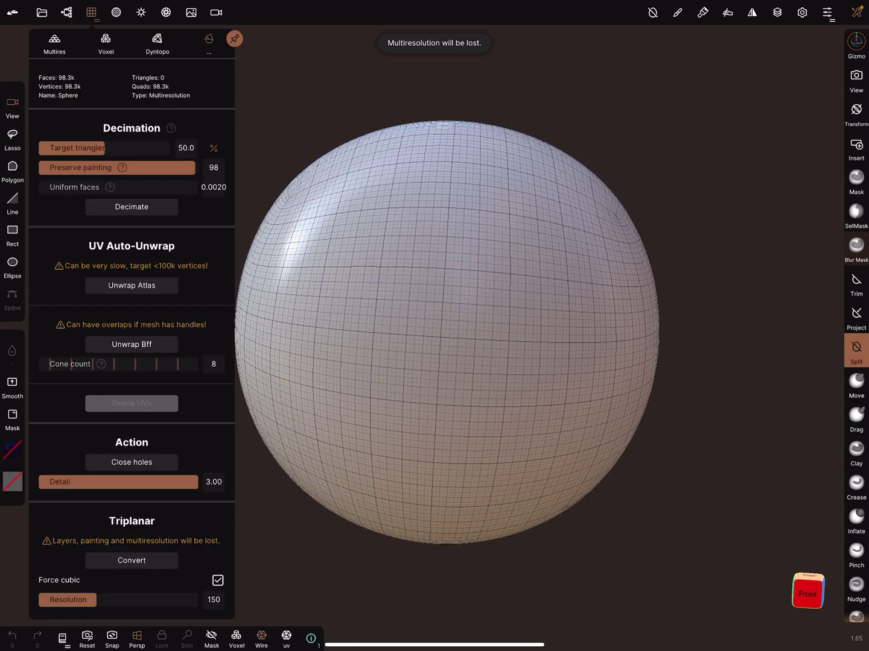
left_click(54, 43)
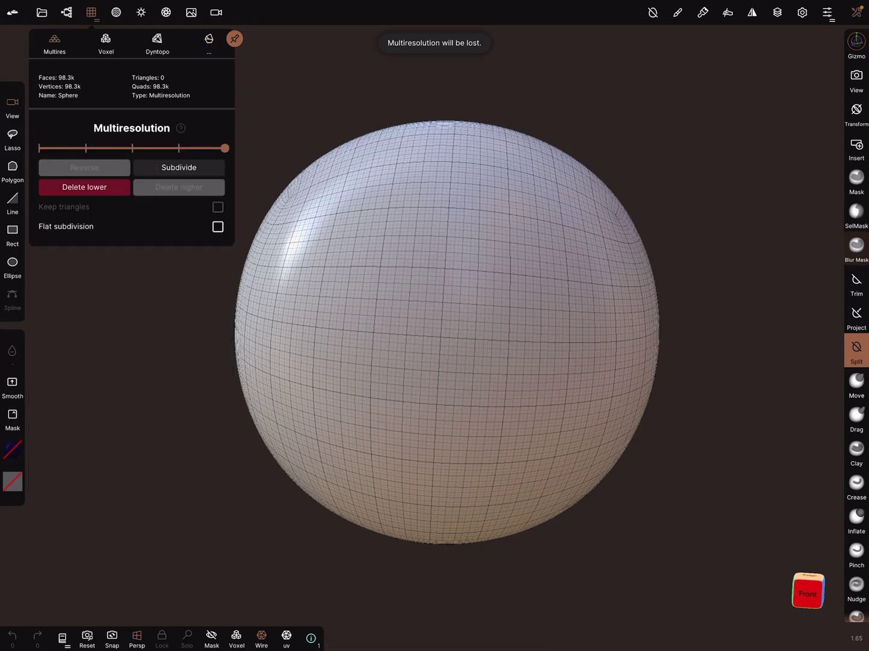
left_click_drag(178, 147, 85, 148)
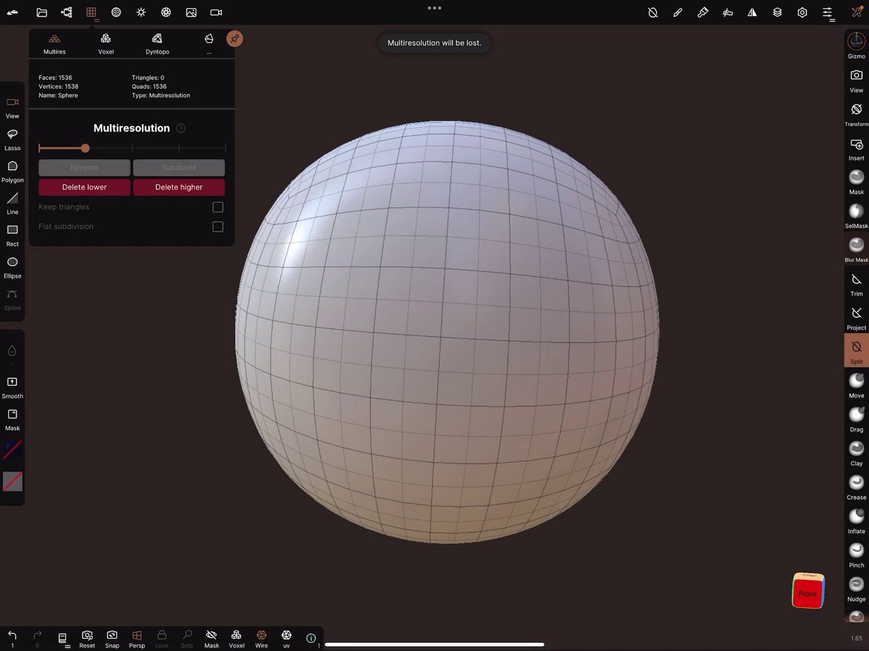
left_click_drag(747, 339, 679, 284)
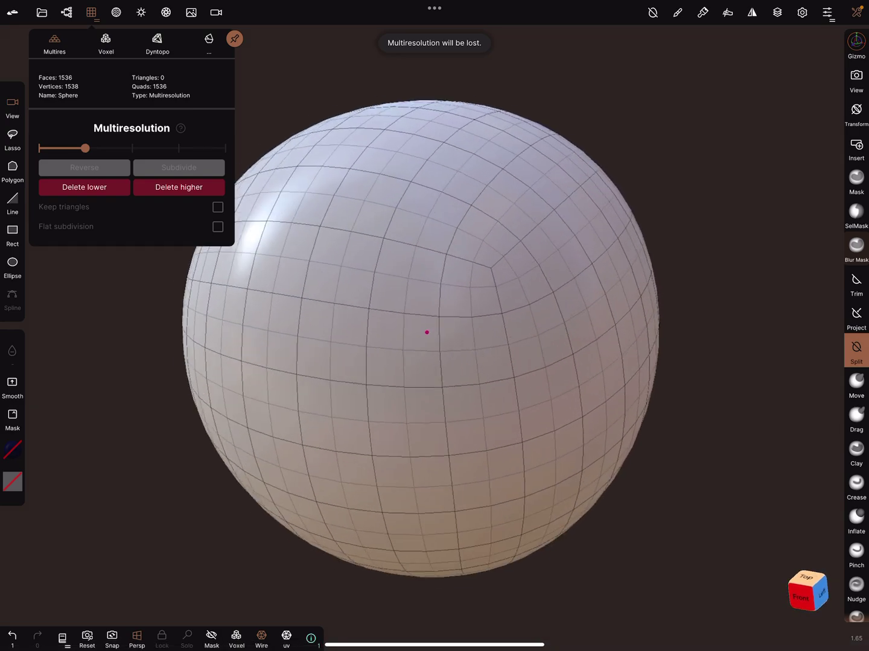
left_click(208, 38)
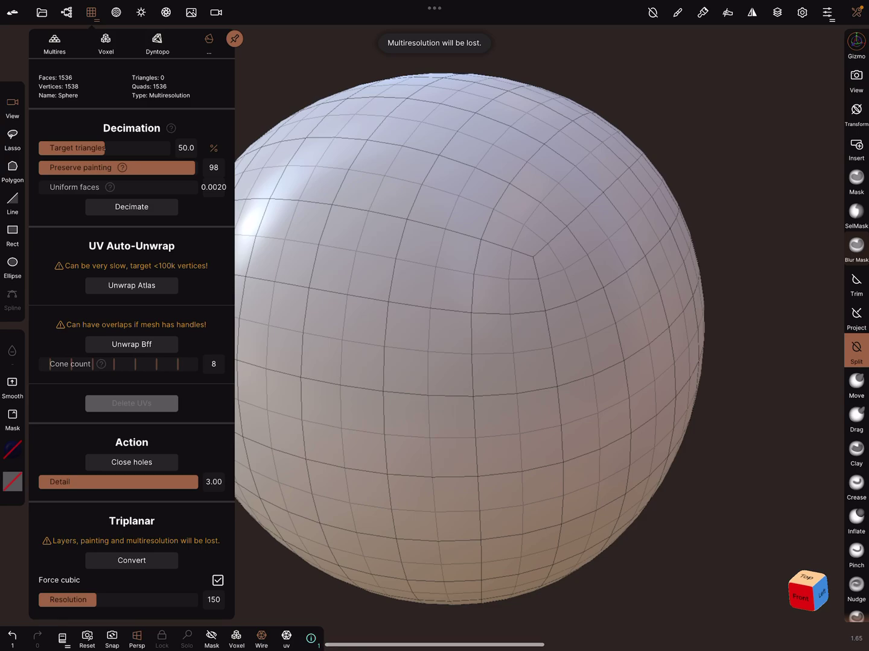
Unwrap the sphere's UVs with Unwrap Bff, accepting the loss of multiresolution.
left_click(131, 344)
left_click(285, 358)
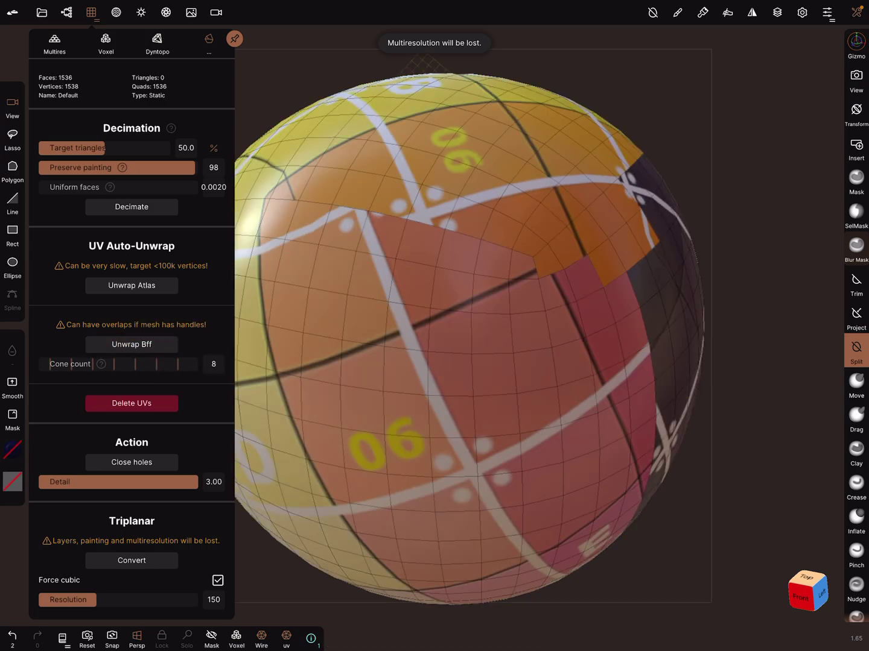
left_click_drag(440, 331, 407, 380)
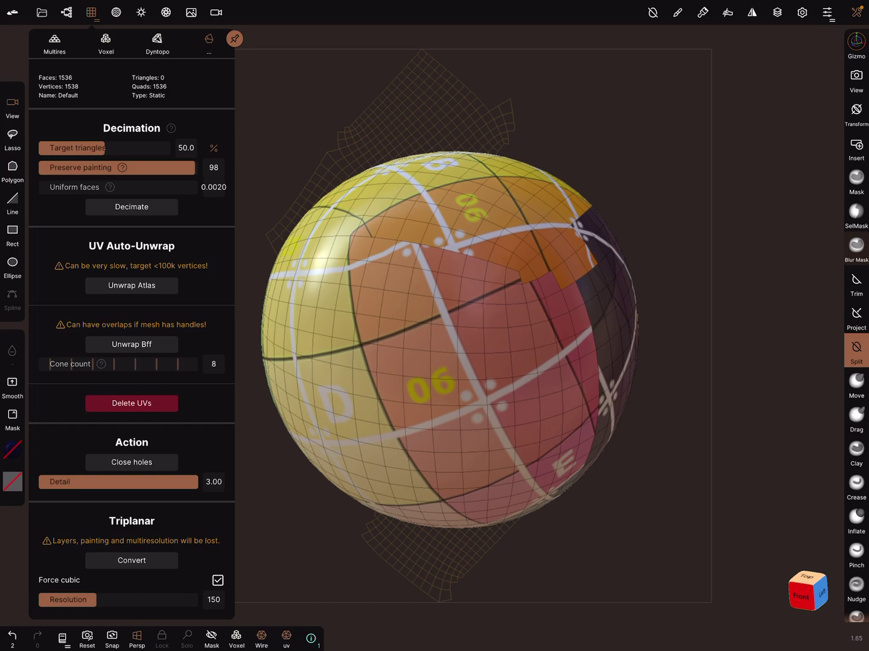
Export the sphere as an OBJ and send it to Procreate.
left_click(42, 12)
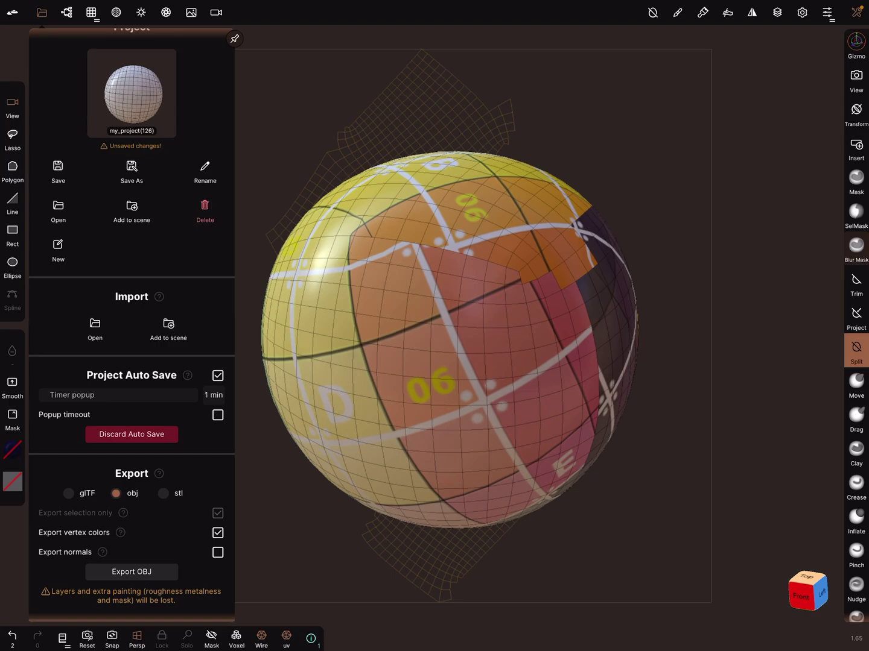
left_click(131, 571)
left_click(100, 370)
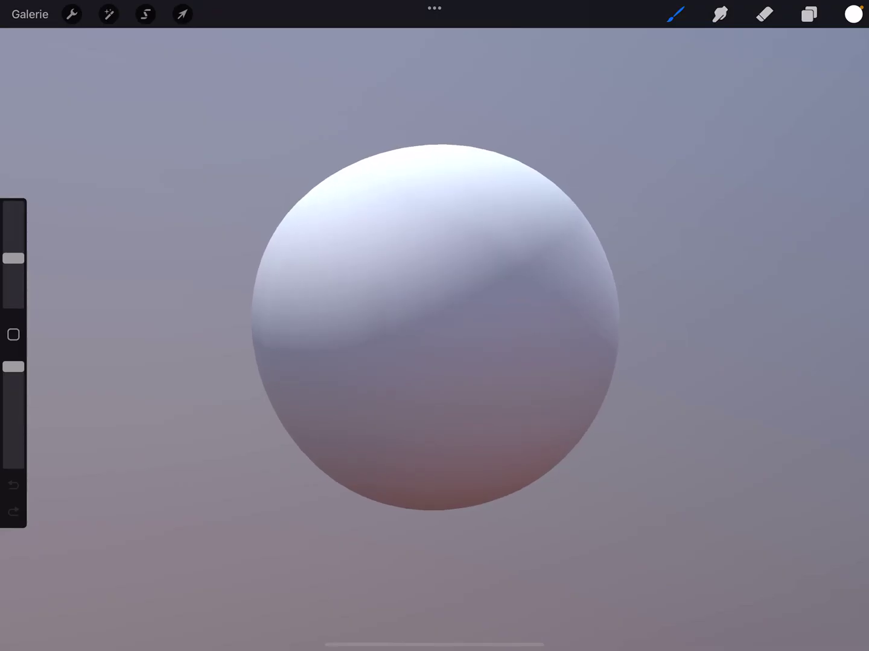
scroll(434, 325, "up", 3)
scroll(434, 326, "up", 1)
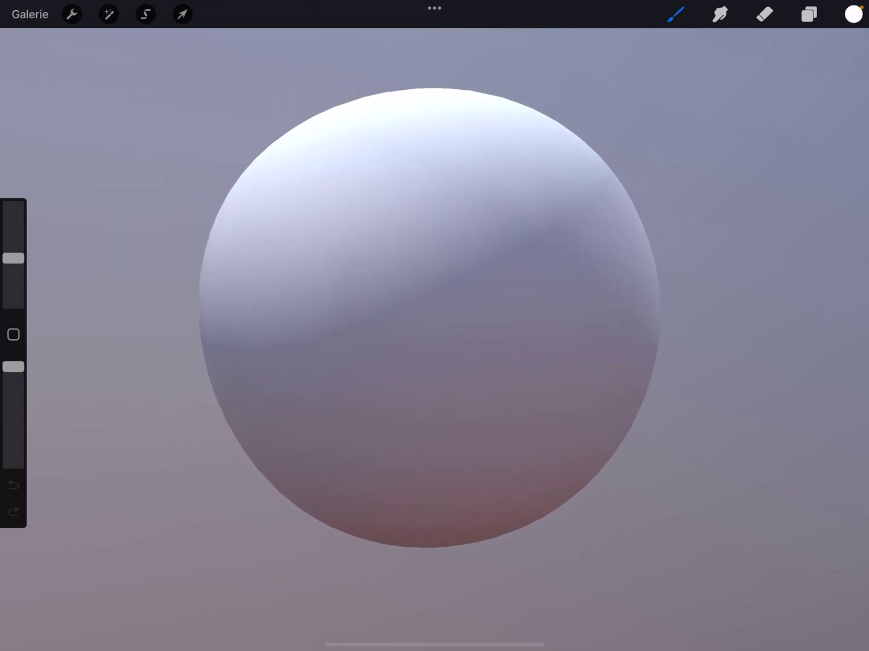
Share the model from Procreate as OBJ and save it into Downloads as my_project(126).
left_click(808, 13)
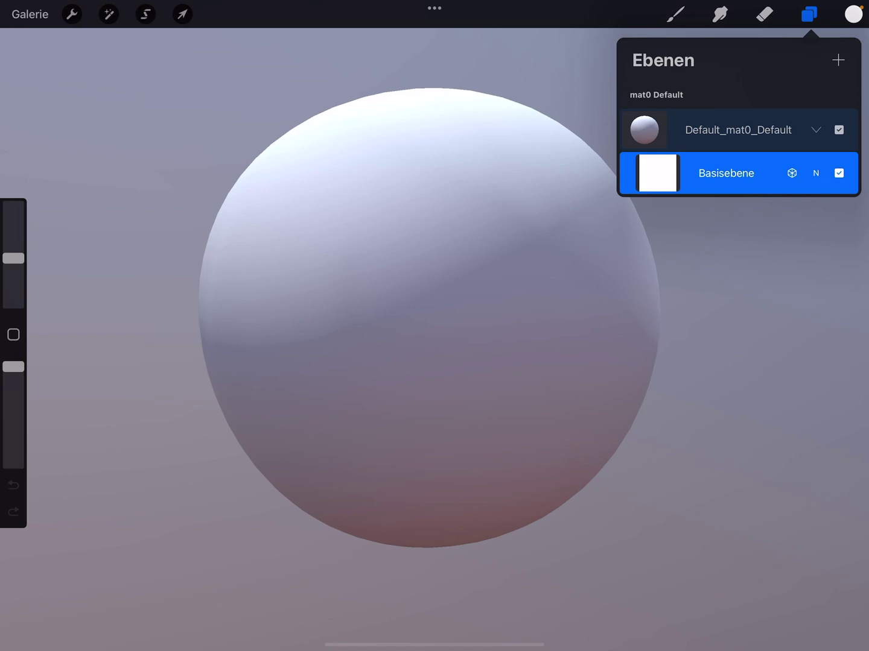
left_click(71, 14)
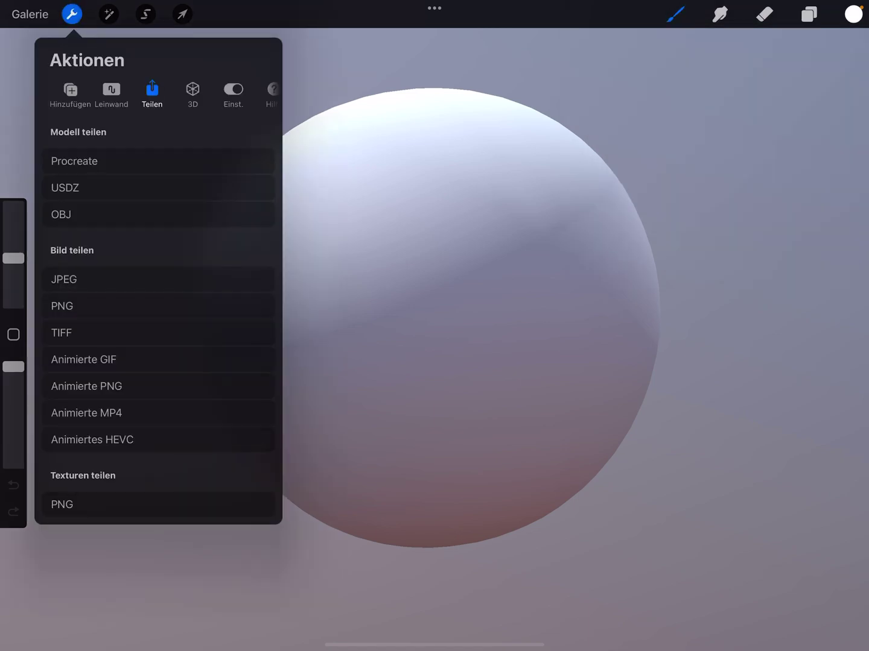
left_click(61, 215)
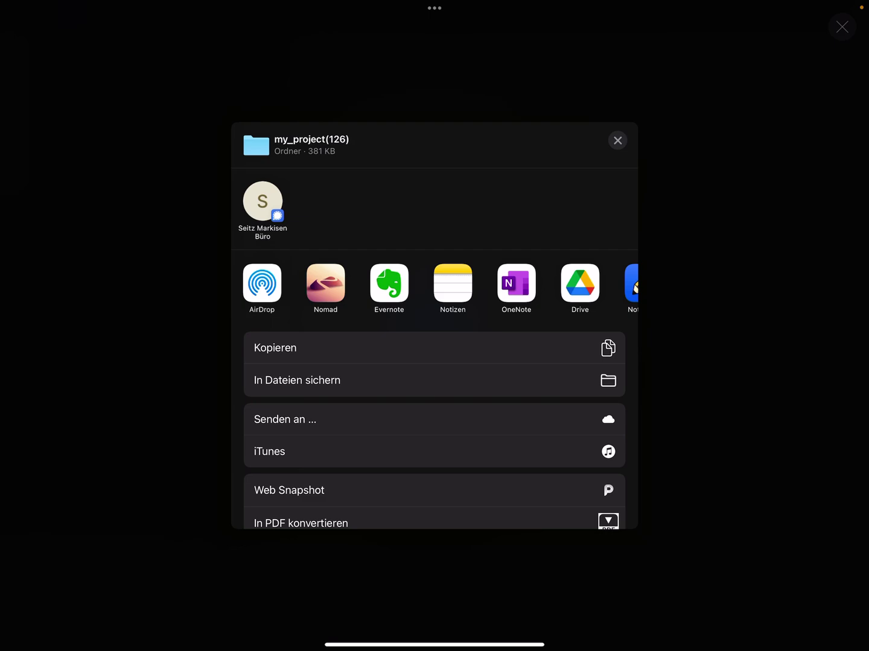
left_click(434, 380)
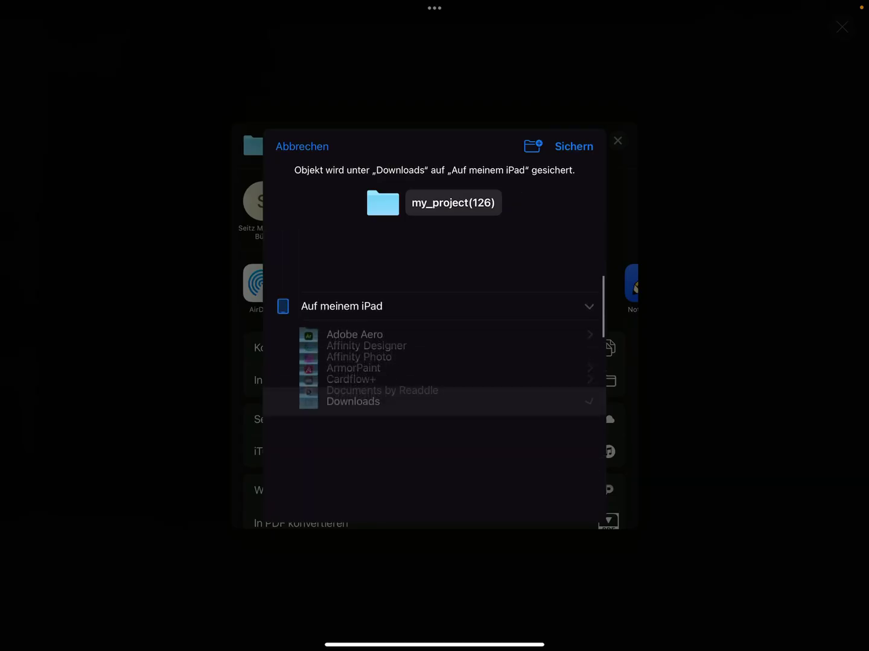
left_click(573, 147)
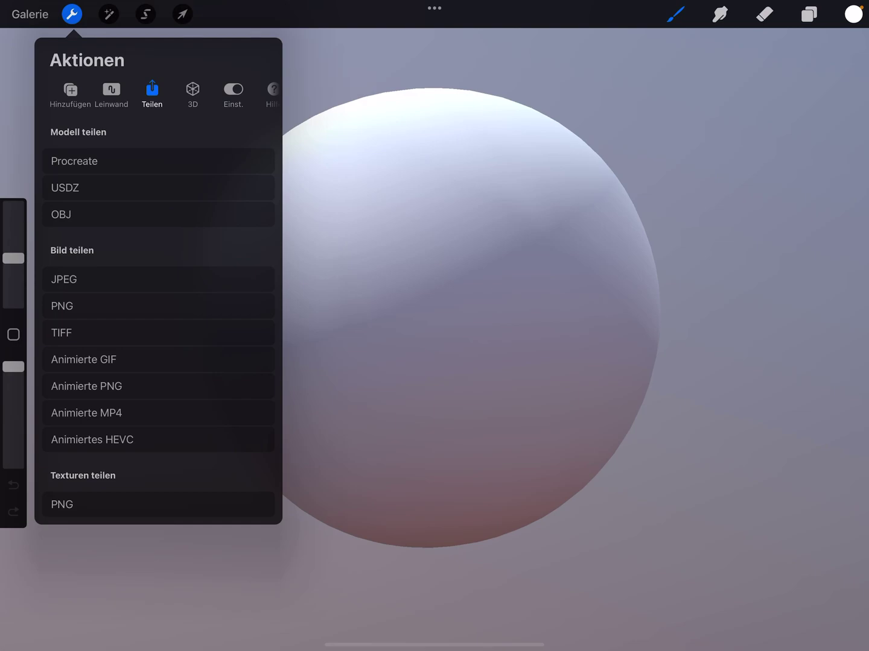
Navigate the Files slide-over to Downloads > my_project(126), then reveal the dock.
left_click(475, 339)
left_click_drag(865, 327, 678, 326)
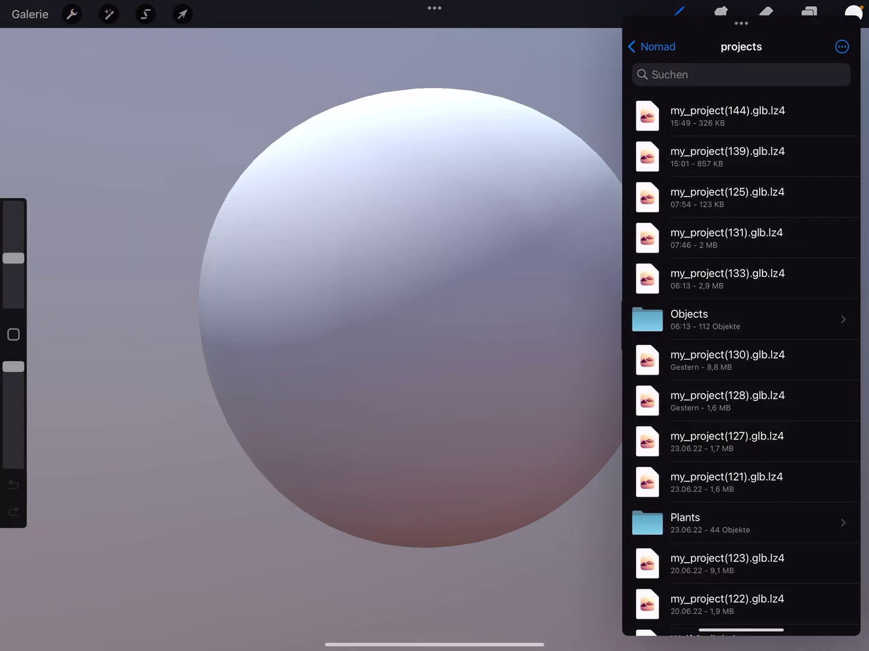
left_click(644, 47)
left_click(645, 46)
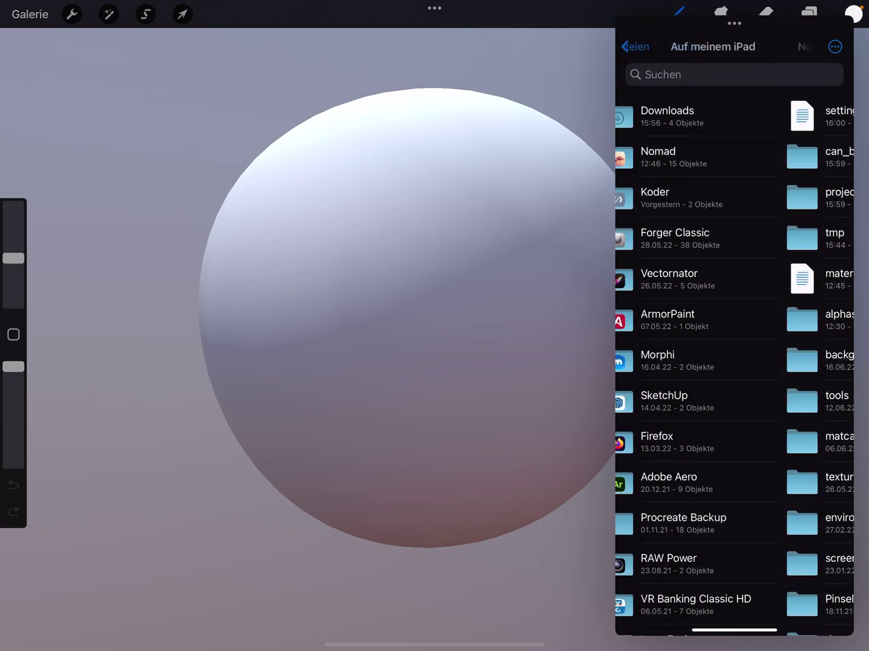
left_click(733, 115)
left_click(733, 115)
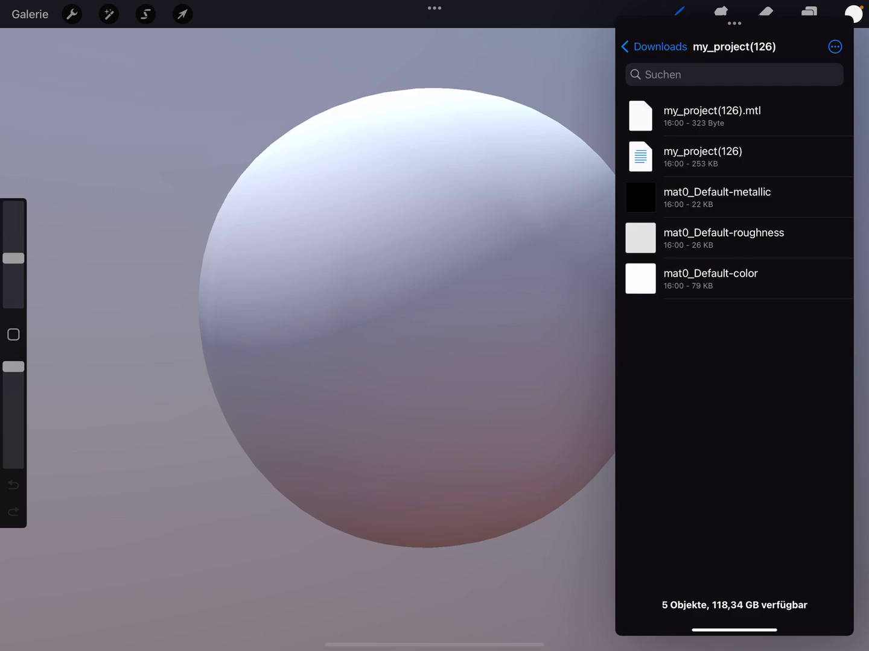
left_click_drag(407, 272, 407, 461)
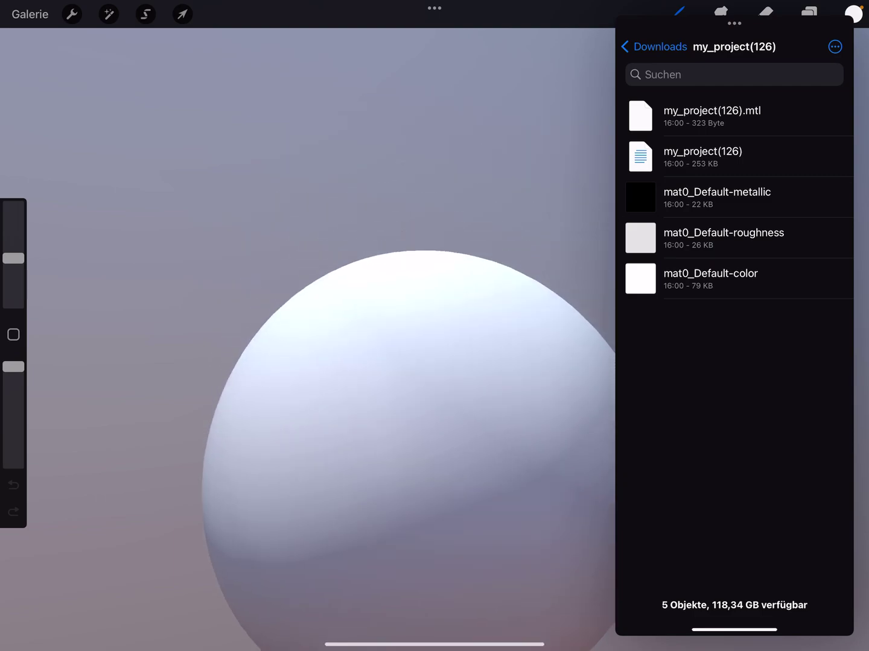
left_click_drag(435, 648, 434, 597)
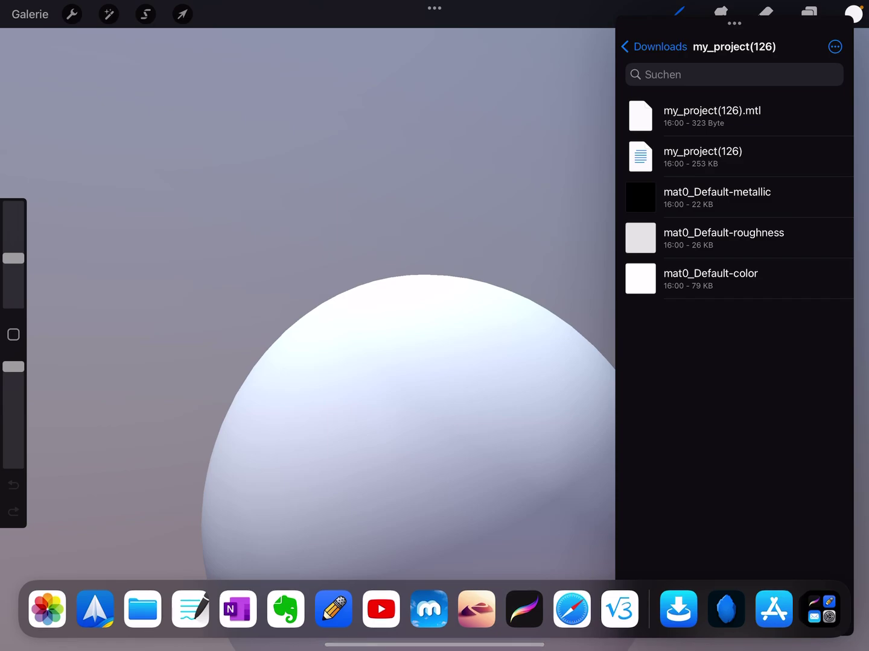
Search the App Store for 'runestone' and open the Runestone Text Editor page.
left_click(773, 610)
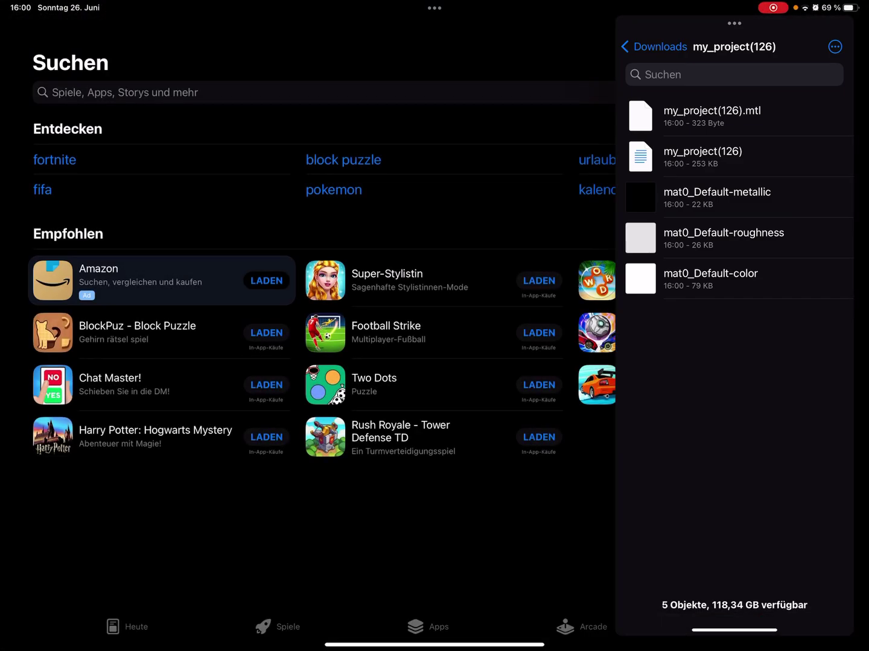
left_click(305, 92)
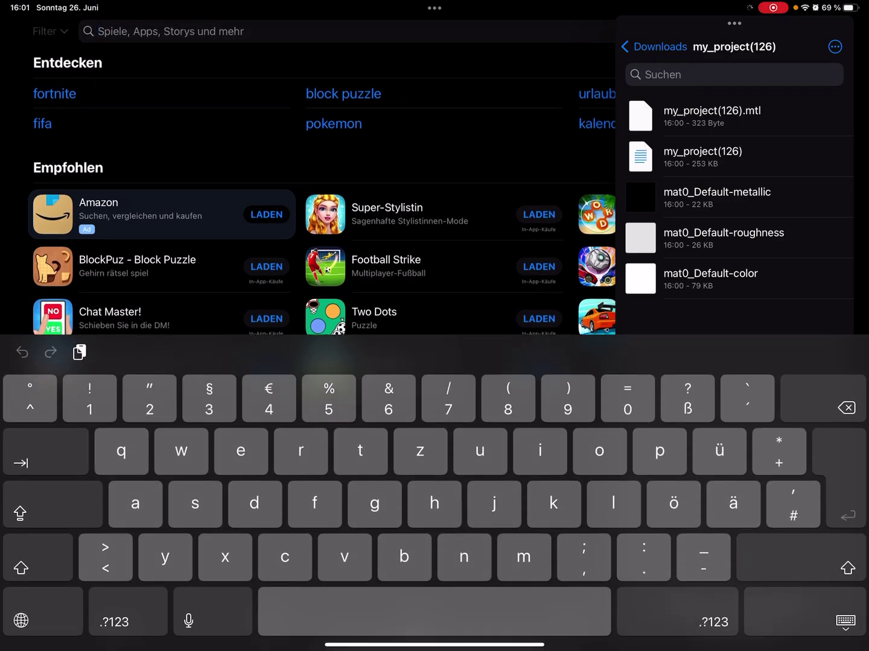
type("runest")
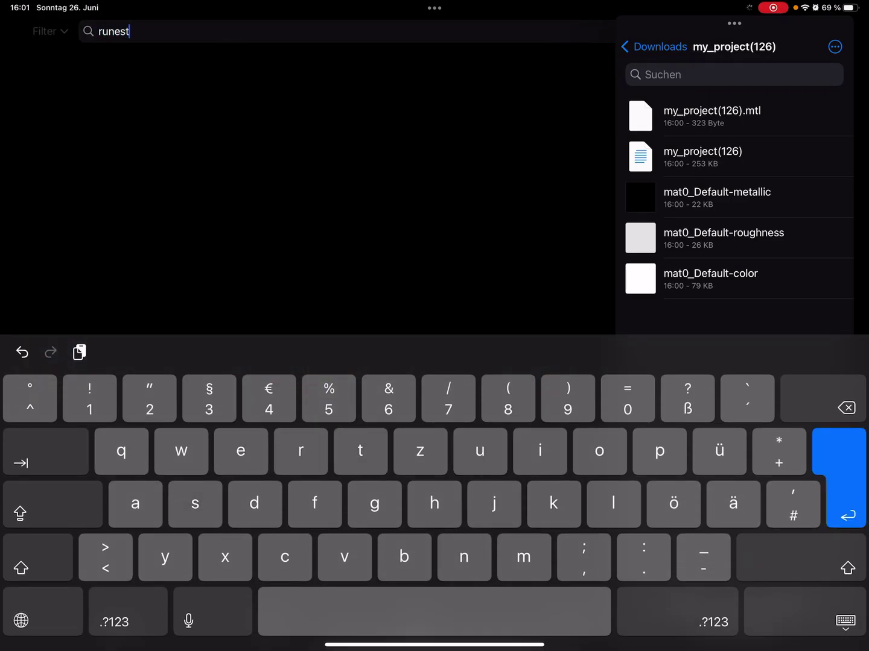
type("one")
key("Return")
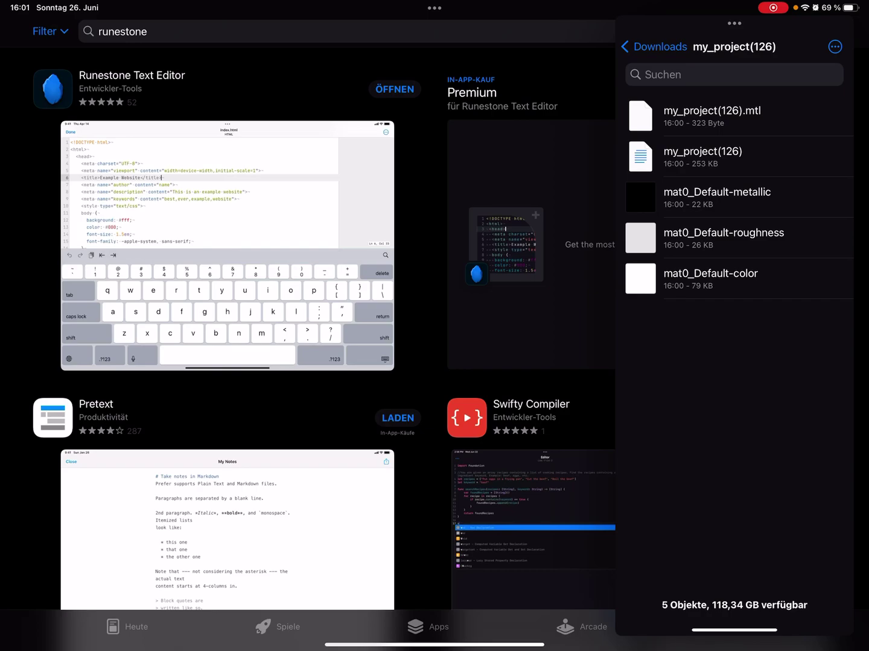
left_click(132, 75)
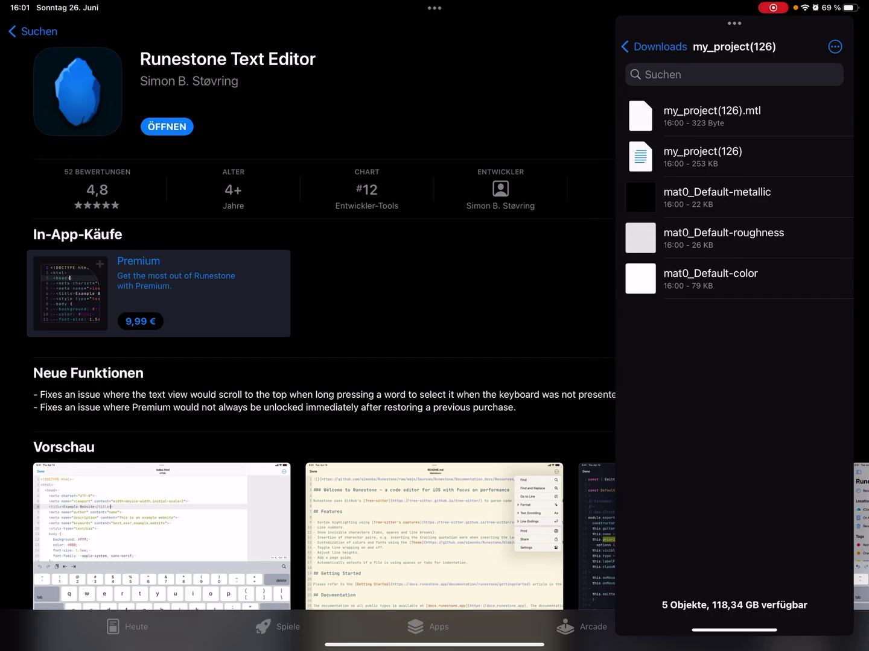
Close the App Store from the app switcher and switch to Runestone.
left_click_drag(435, 644, 435, 340)
left_click_drag(231, 176, 231, 20)
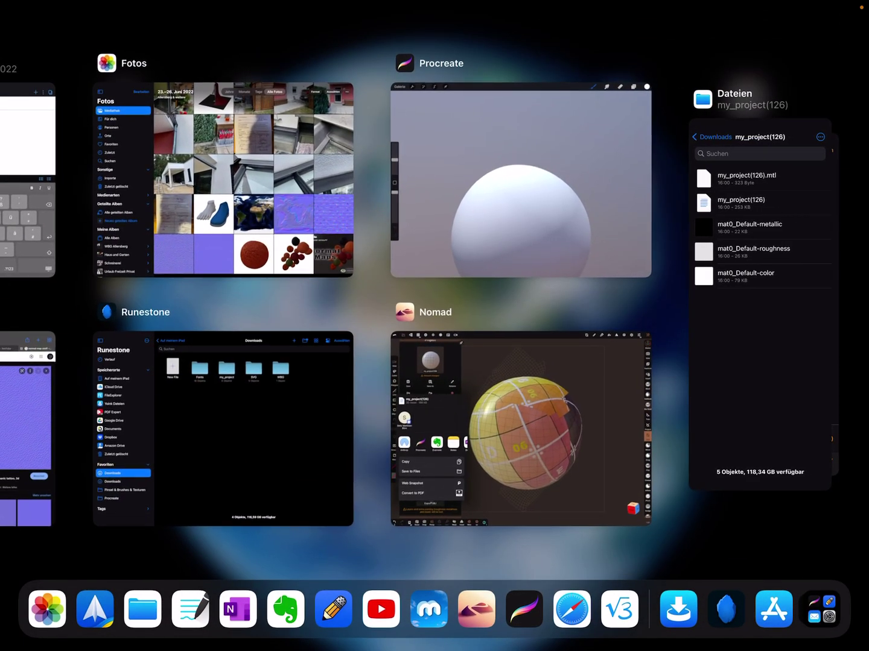
left_click(726, 609)
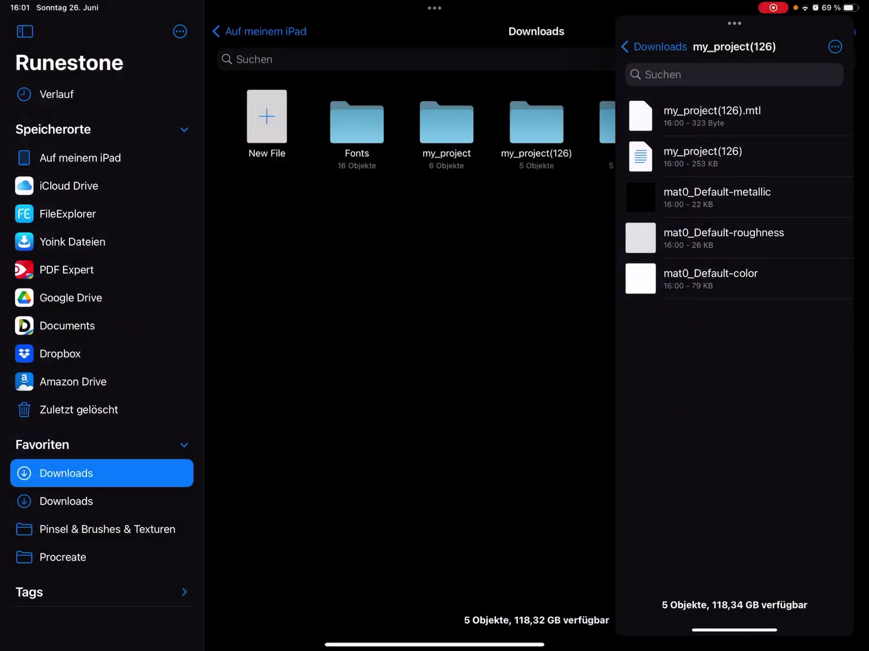
Open Downloads > my_project(126) and view my_project(126).mtl as plain text.
left_click(264, 32)
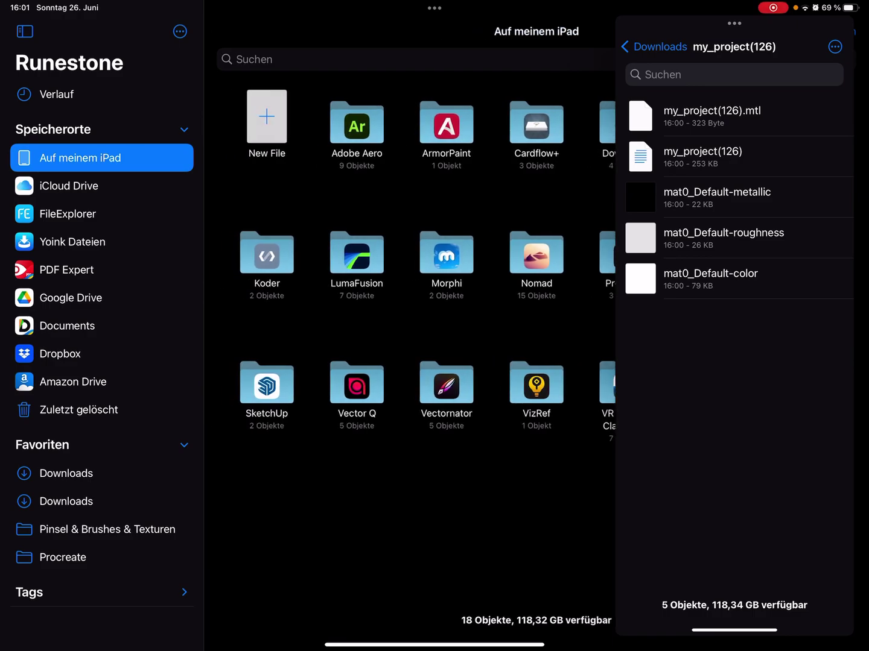
left_click(66, 473)
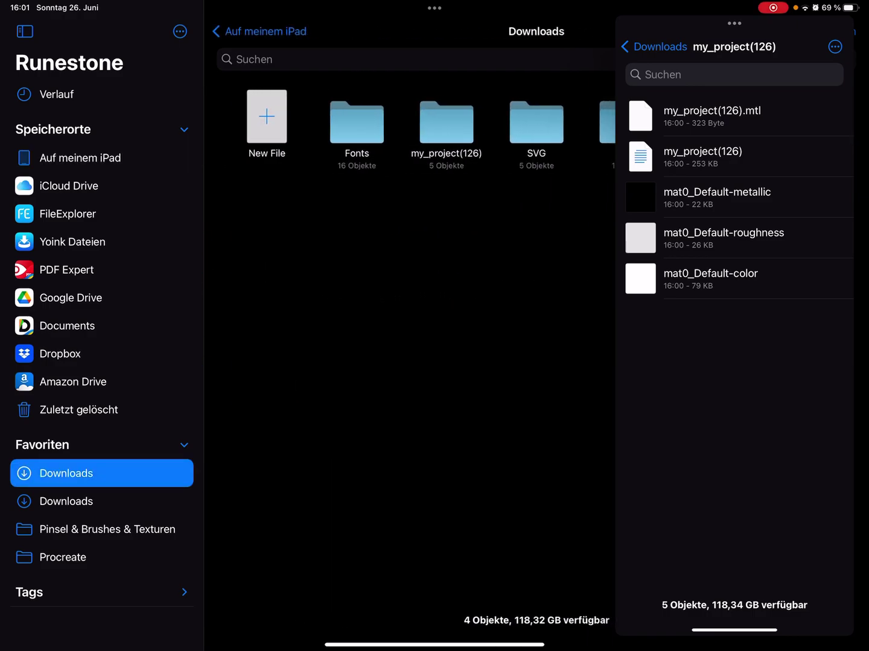
left_click(445, 125)
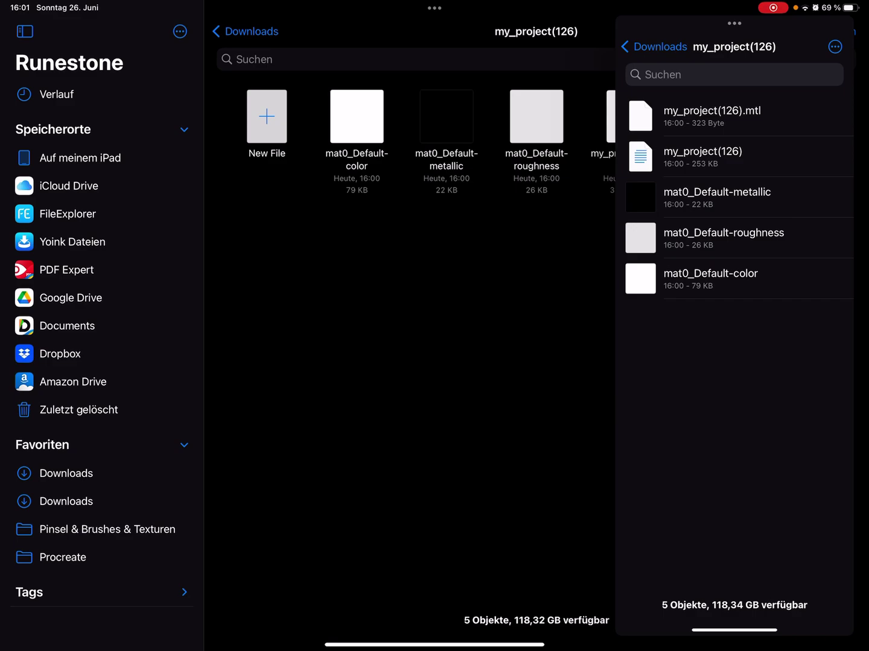
left_click_drag(734, 24, 865, 23)
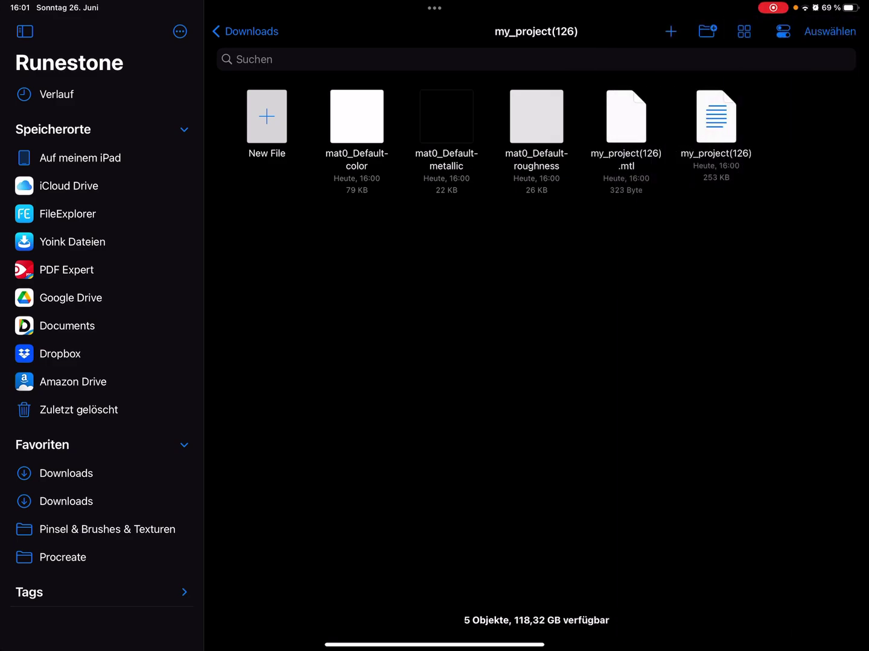
left_click(626, 125)
left_click(626, 117)
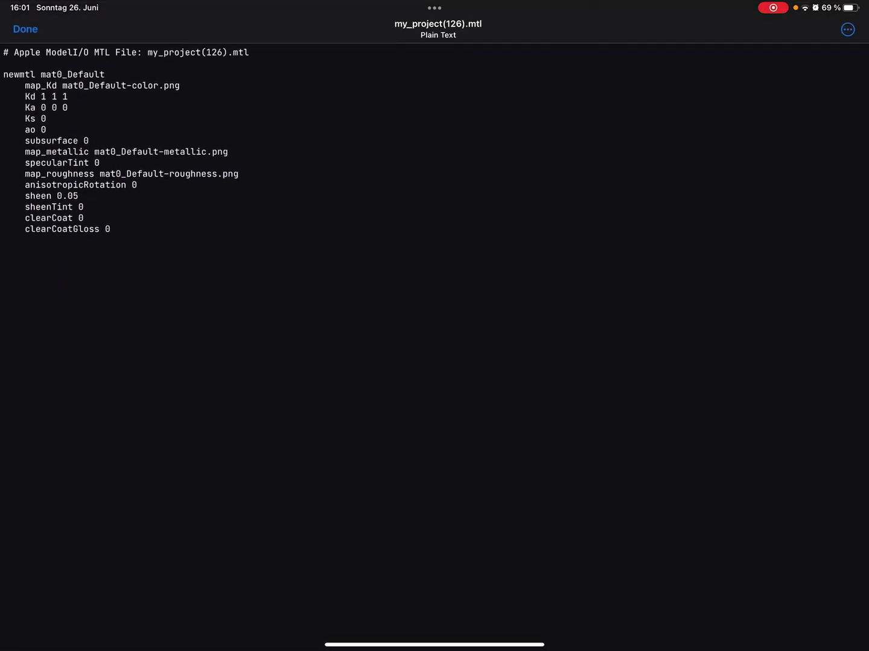
Bring the file slide-over back and switch to Photos from the dock.
left_click_drag(867, 238, 678, 238)
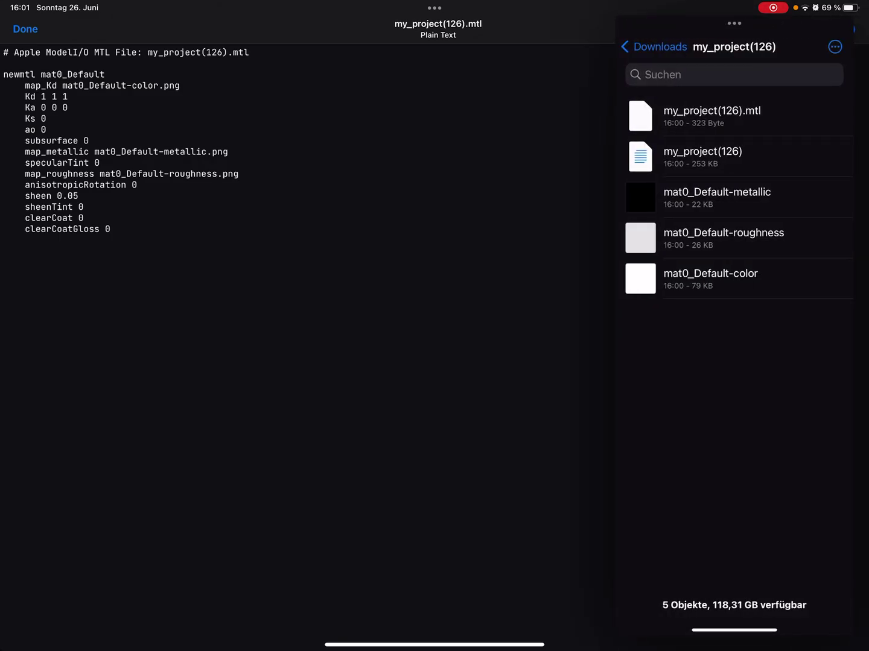
left_click_drag(434, 648, 434, 611)
left_click(48, 604)
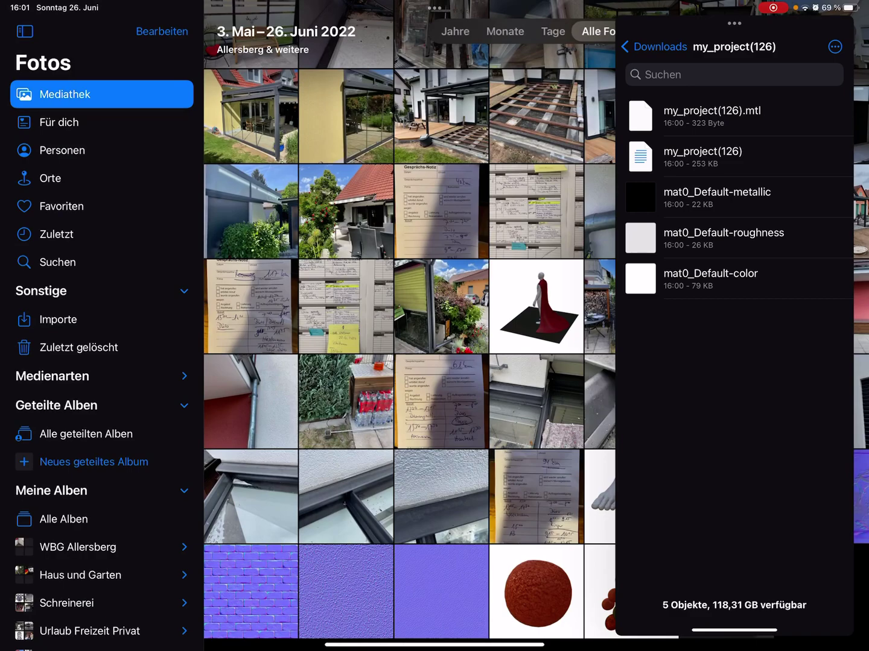
Drag the purple brick texture from Photos into the my_project(126) folder, where it becomes IMG_8032.
left_click_drag(733, 23, 865, 23)
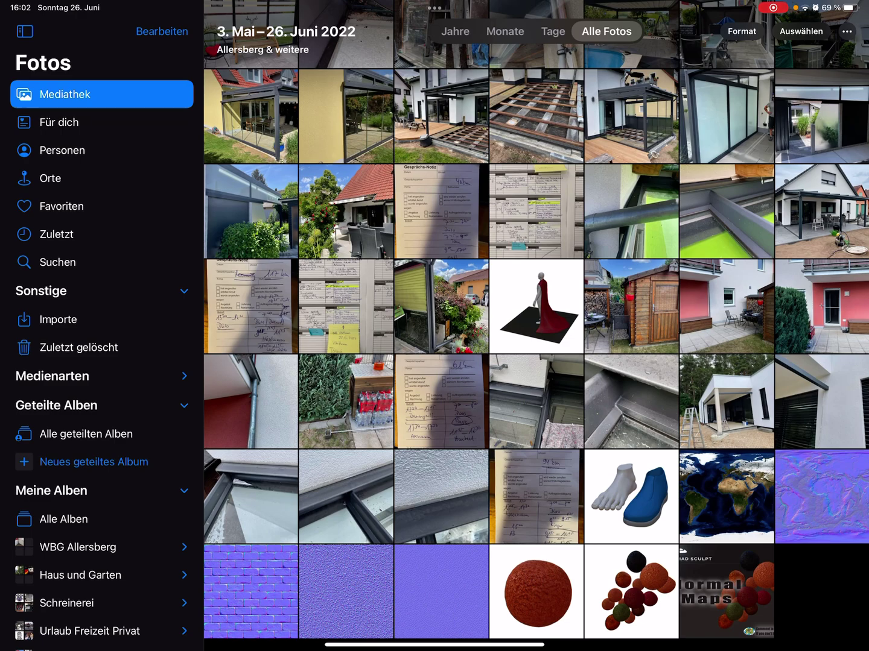
left_click_drag(250, 590, 638, 421)
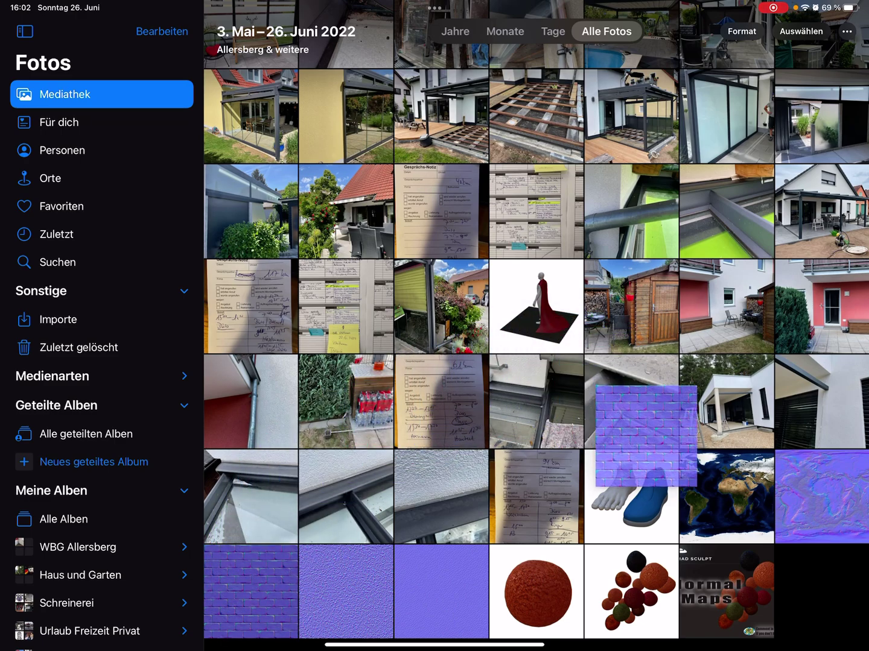
left_click_drag(639, 421, 725, 376)
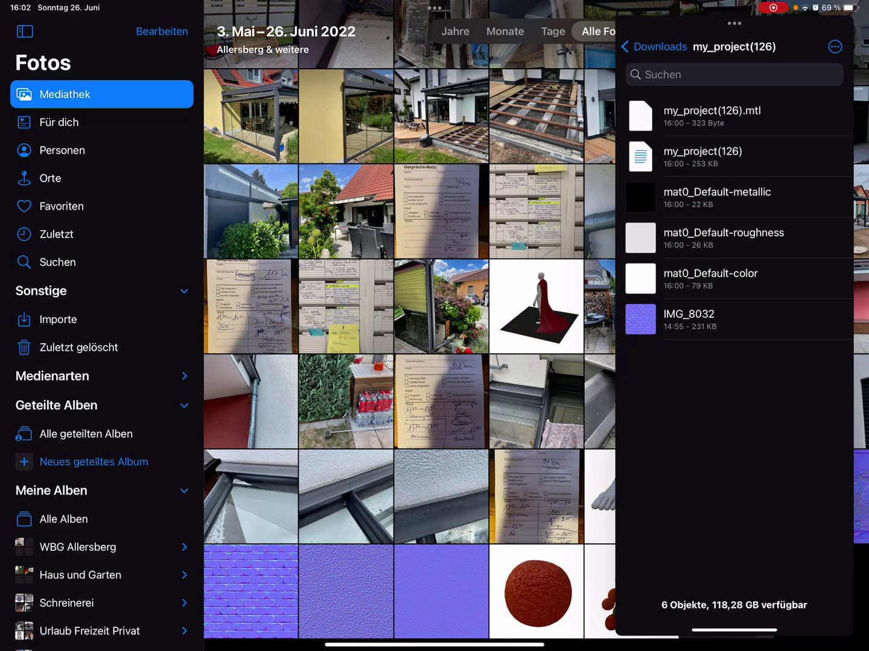
left_click_drag(733, 23, 865, 23)
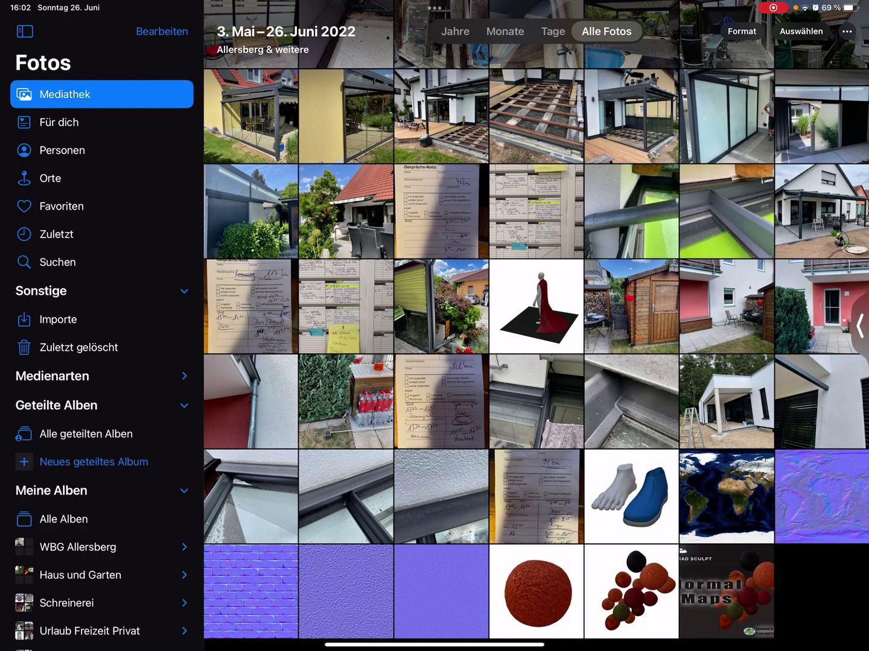
left_click_drag(434, 649, 434, 611)
Back in my_project(126).mtl, show IMG_8032's options in the folder panel, then go Home.
left_click(143, 609)
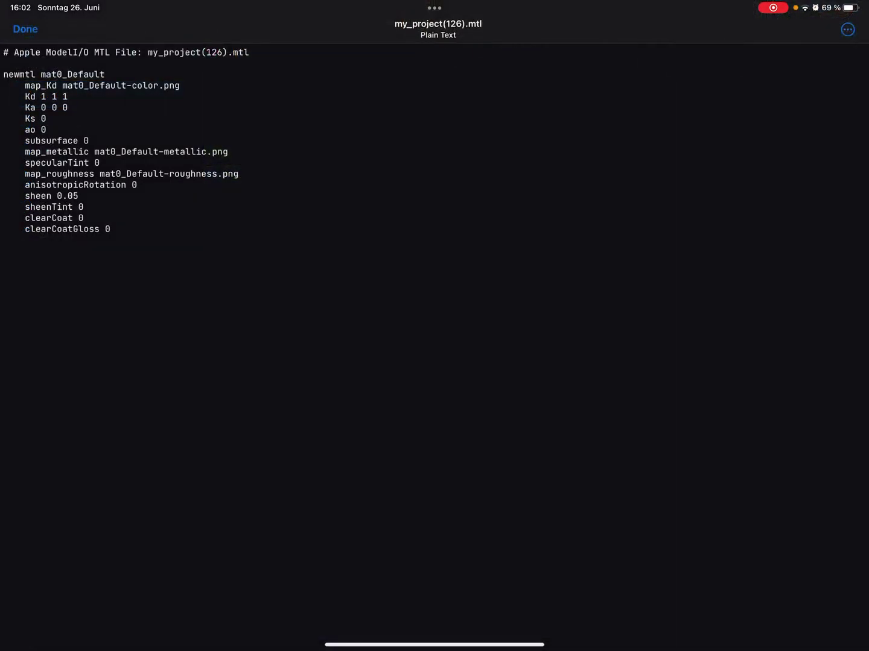
left_click_drag(865, 272, 733, 272)
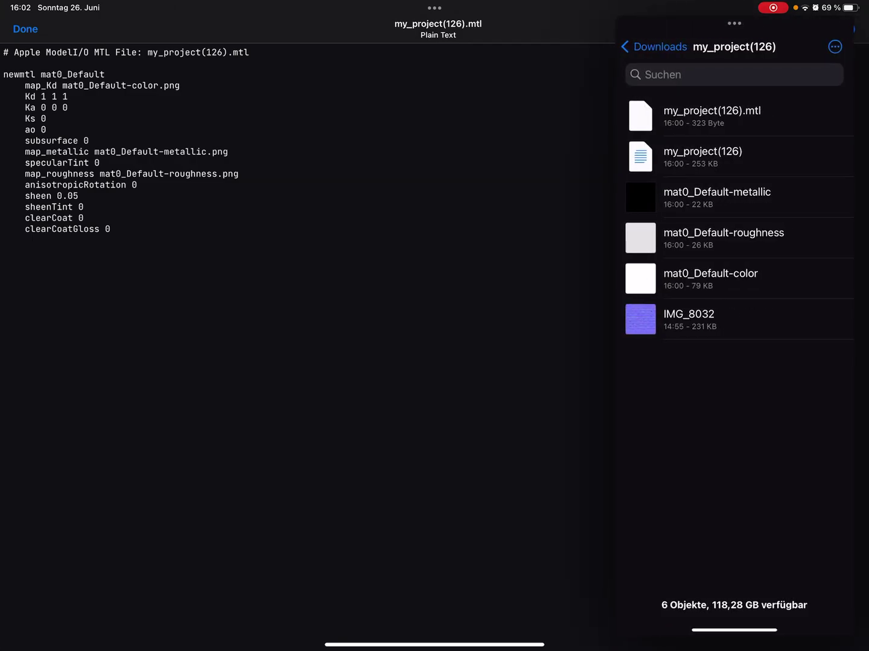
right_click(734, 319)
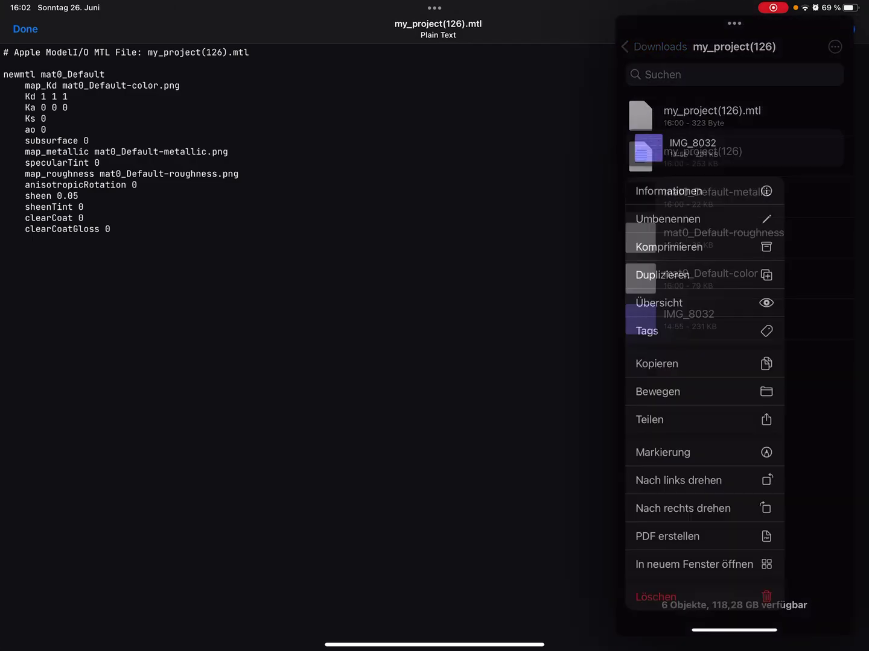
key("super+h")
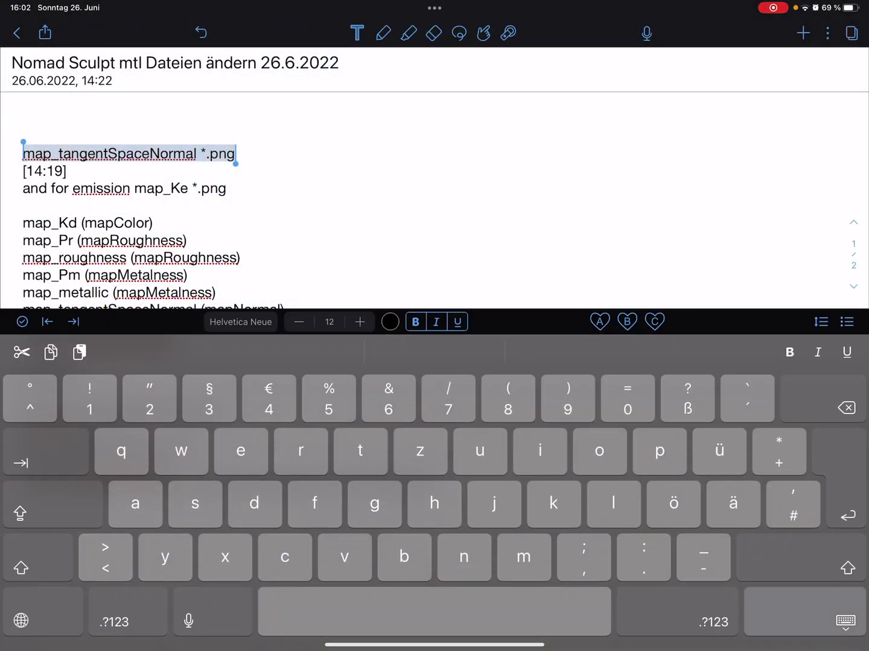
Copy the note line 'map_tangentSpaceNormal *.png' and return to my_project(126).mtl in Runestone.
left_click(804, 613)
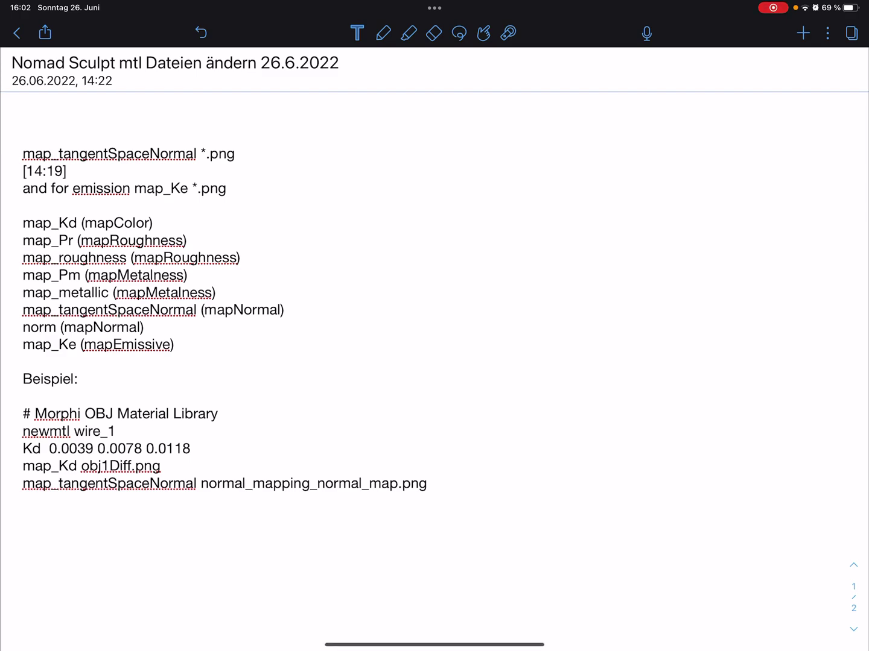
double_click(34, 154)
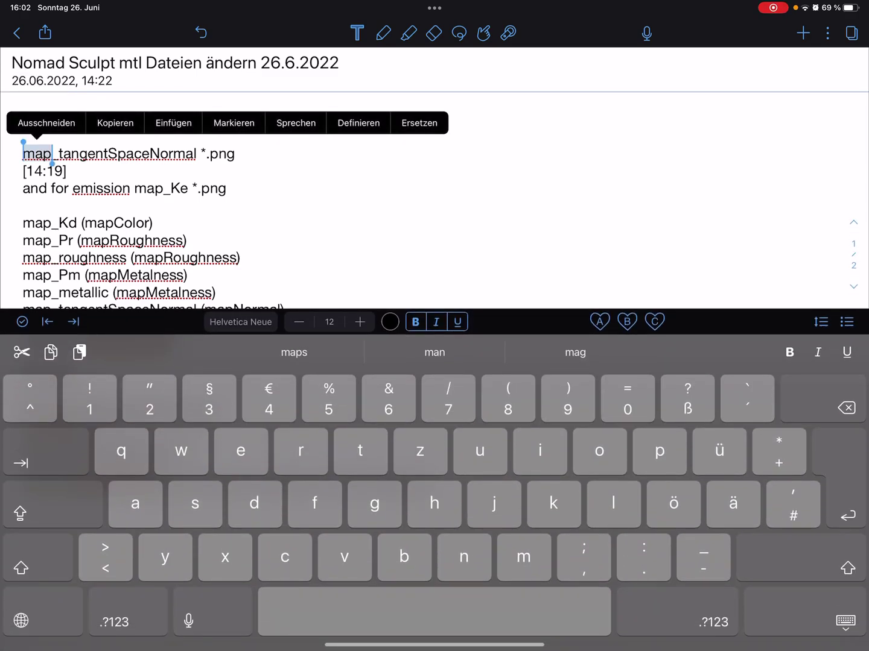
mouse_move(53, 163)
left_mouse_down()
mouse_move(67, 177)
mouse_move(234, 160)
left_mouse_up()
key("ctrl+c")
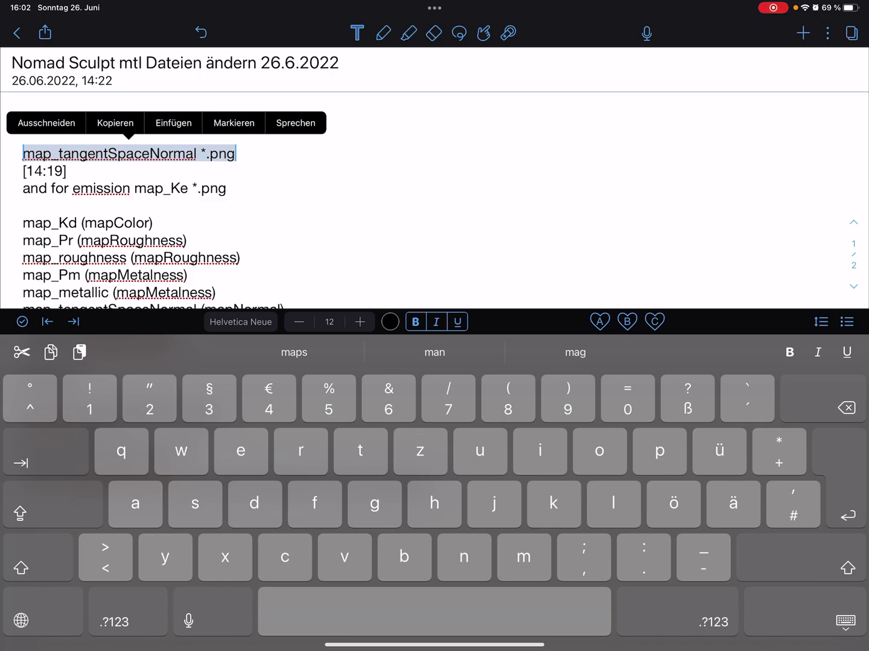
left_click(115, 123)
left_click_drag(434, 649, 434, 597)
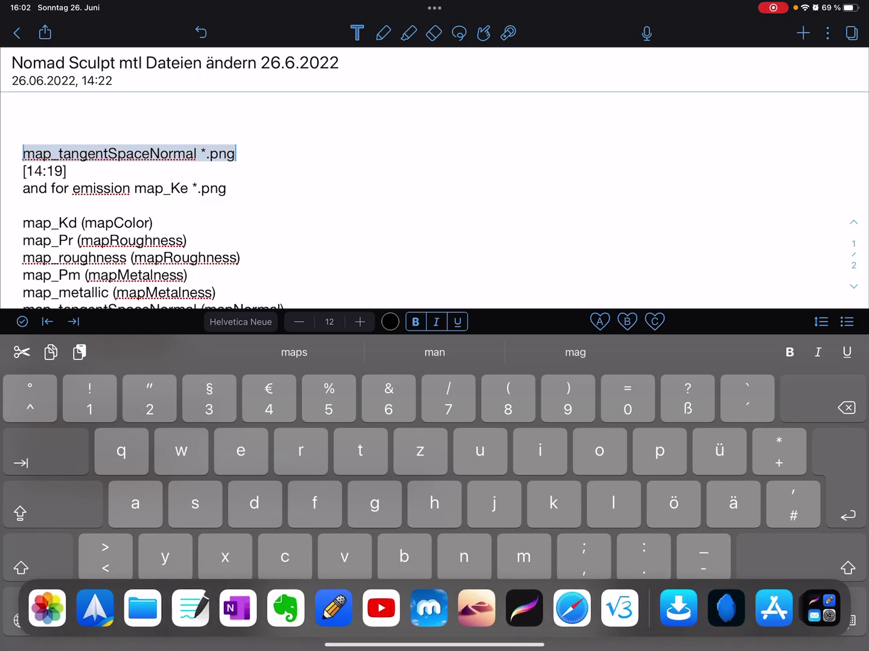
left_click(726, 609)
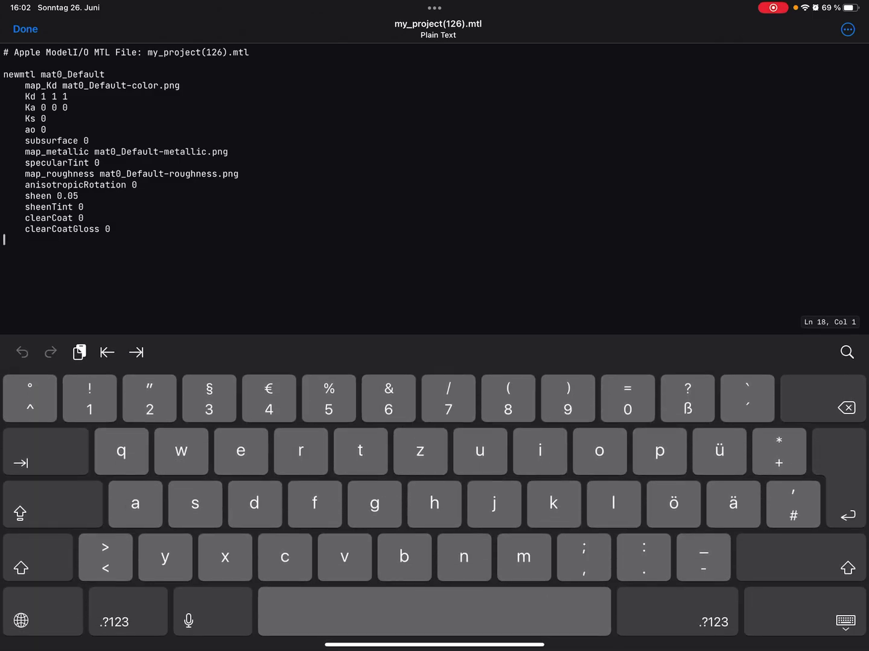
Append an indented, pasted 'map_tangentSpaceNormal' line to the MTL, deleting the '*.png' placeholder.
key("Tab")
key("ctrl+v")
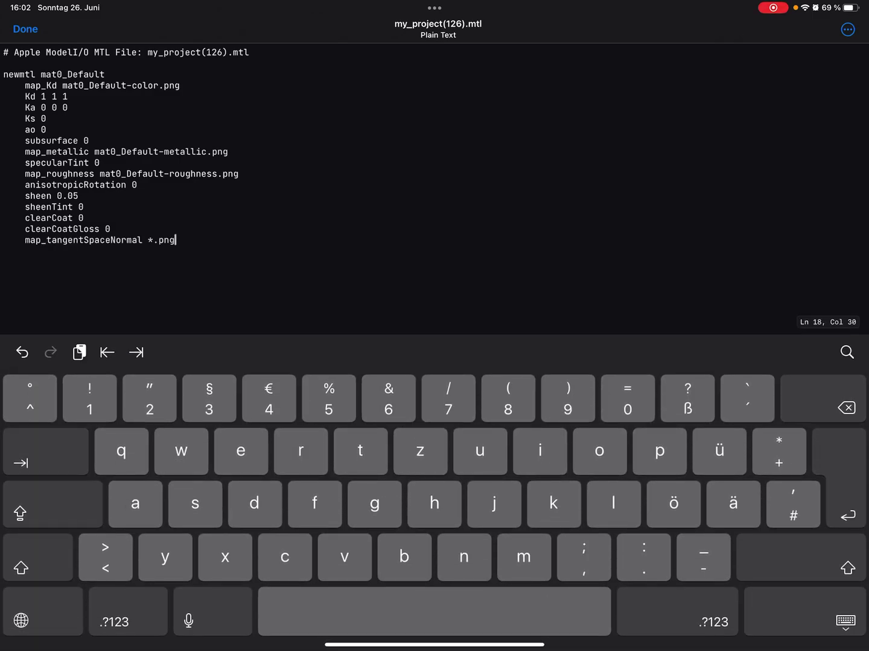
left_click(822, 399)
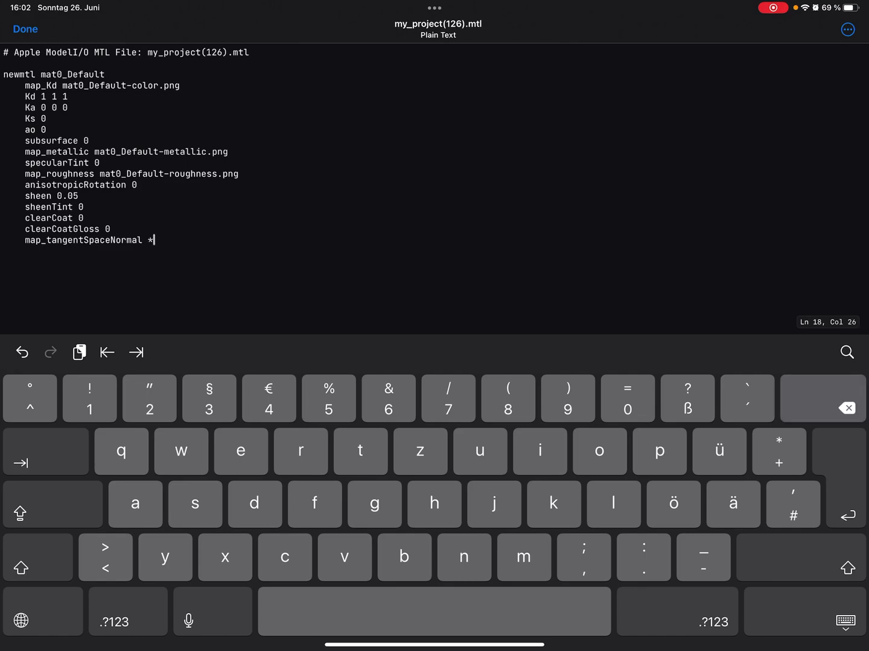
left_click(822, 398)
left_click(822, 398)
Copy the file name IMG_8032 from its rename field, leaving the name unchanged.
left_click_drag(866, 271, 679, 271)
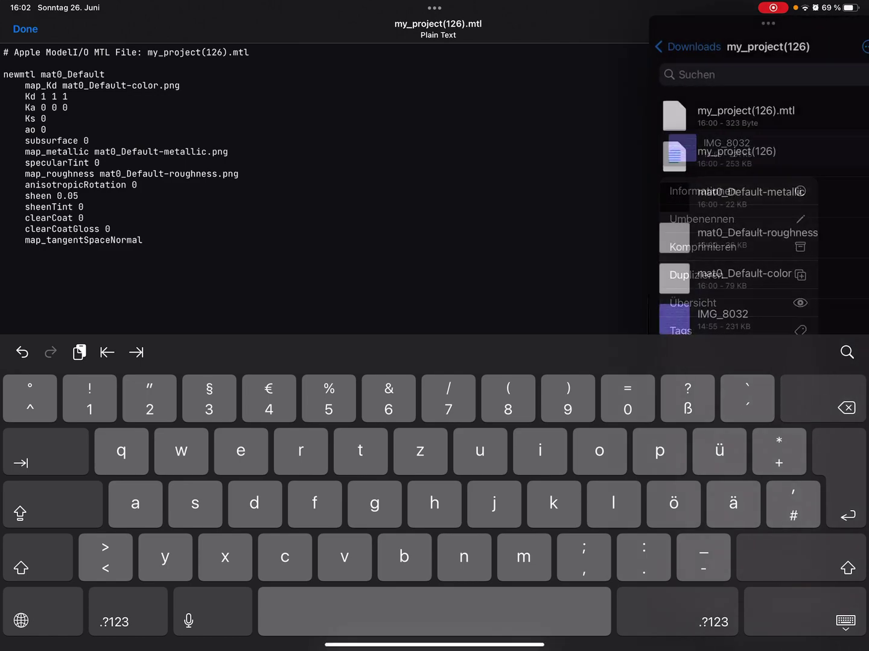
right_click(733, 319)
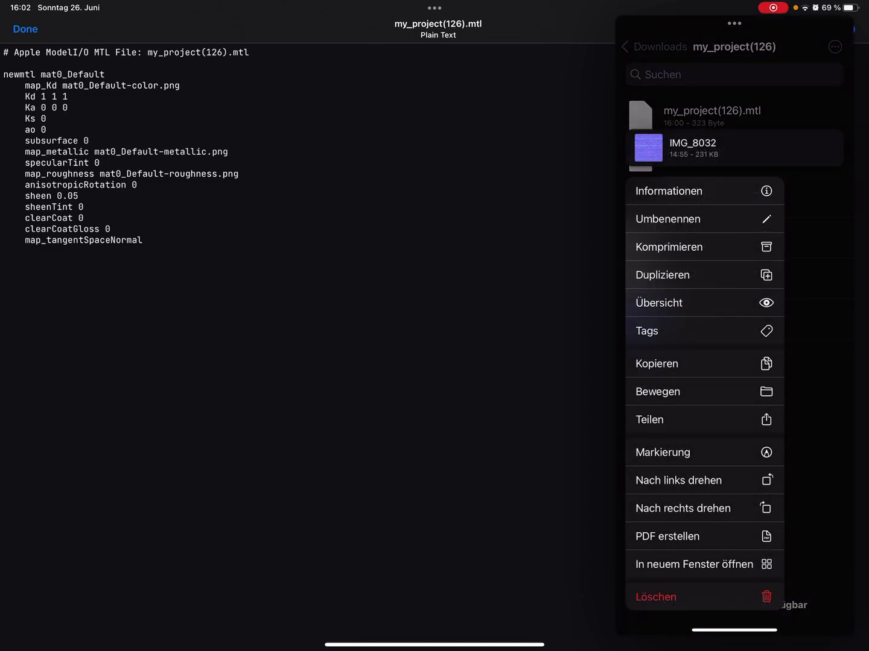
left_click(704, 219)
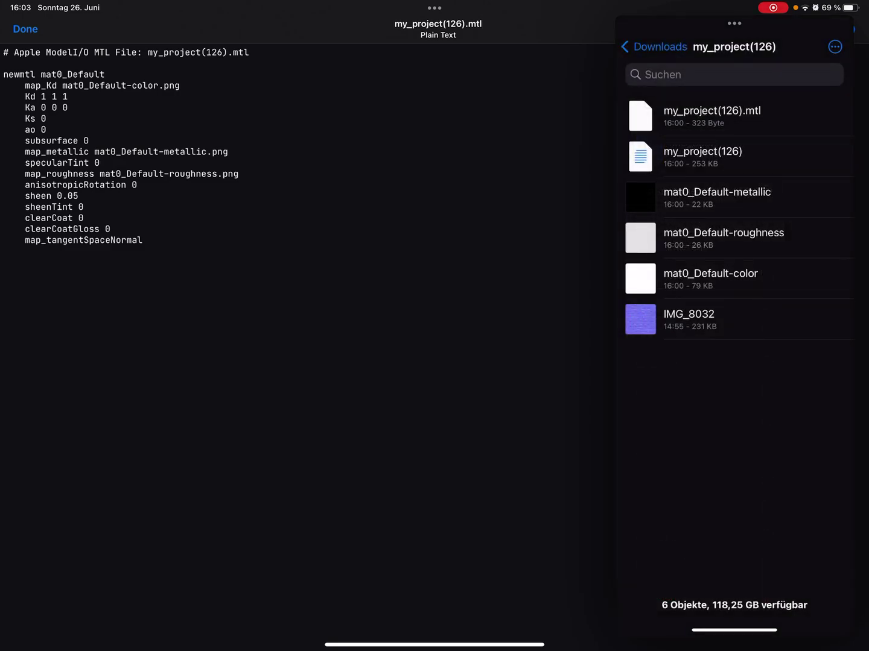
double_click(688, 319)
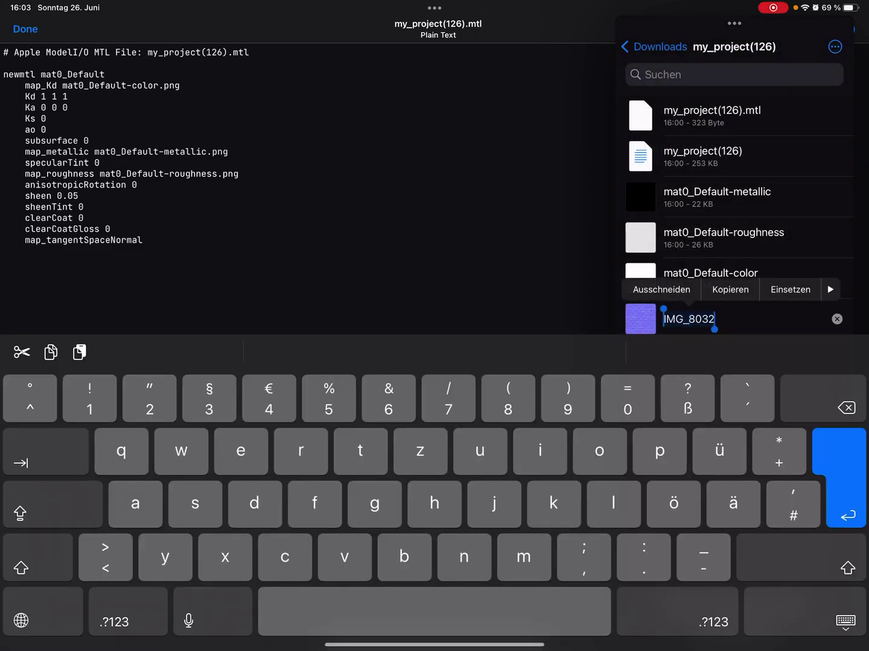
left_click(730, 289)
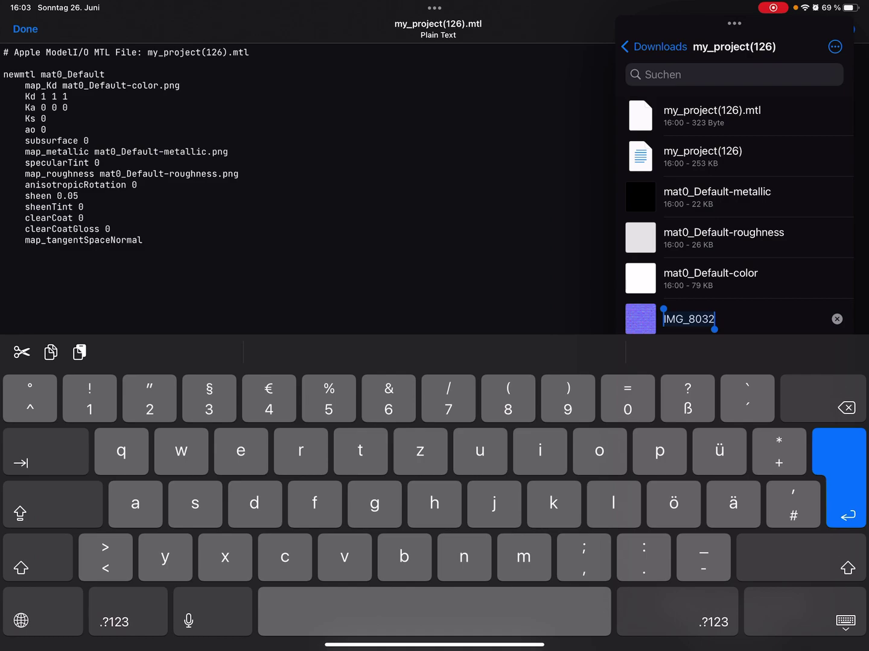
key("Return")
Complete the line as 'map_tangentSpaceNormal IMG_8032.png' and dismiss the image preview.
left_click(148, 240)
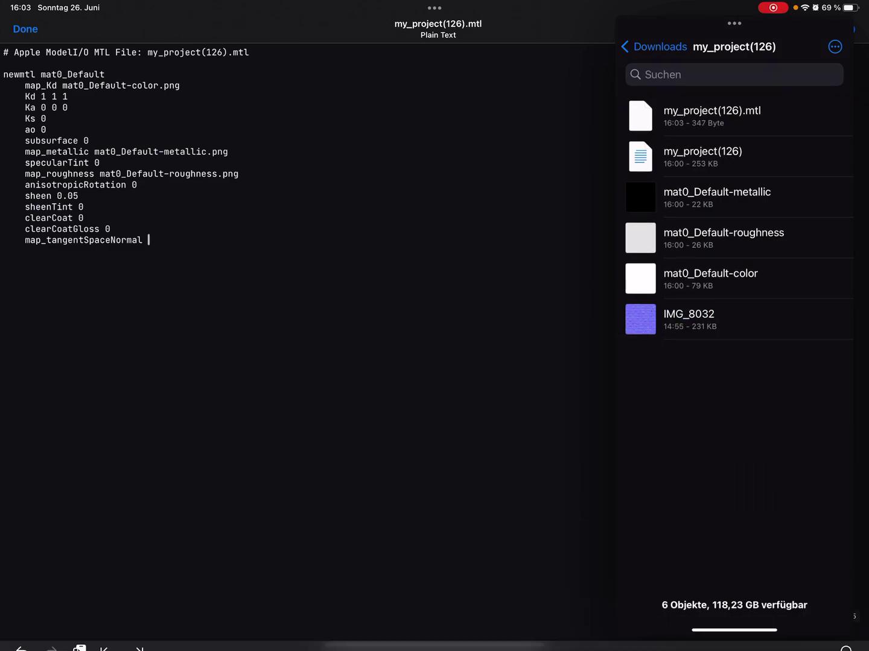
left_click(79, 352)
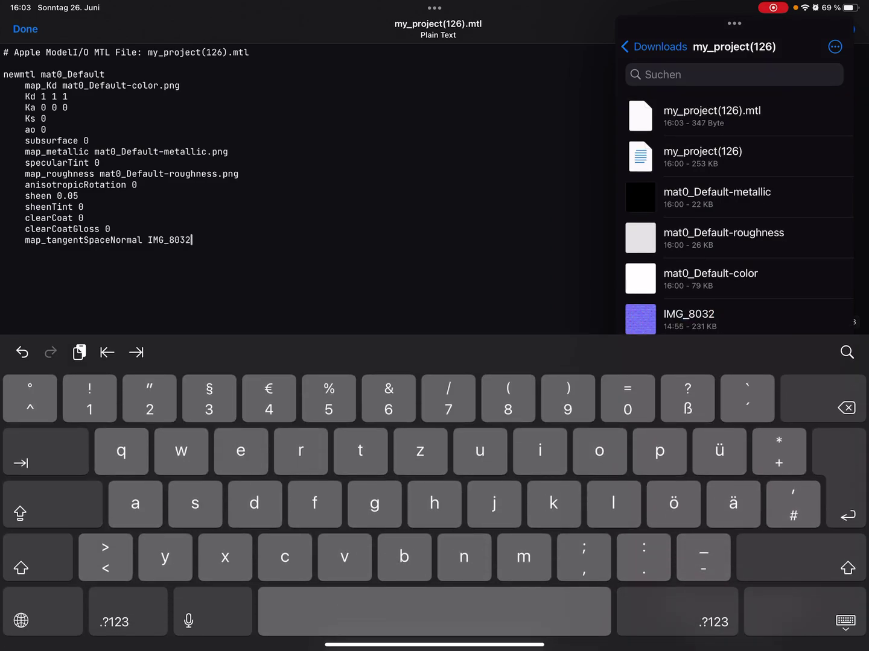
left_click(846, 620)
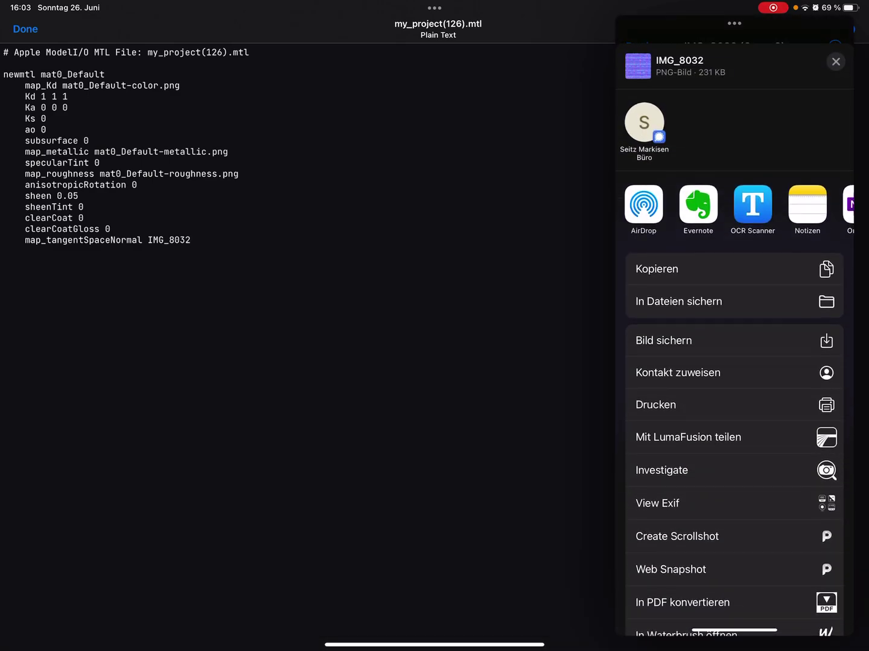
left_click(733, 502)
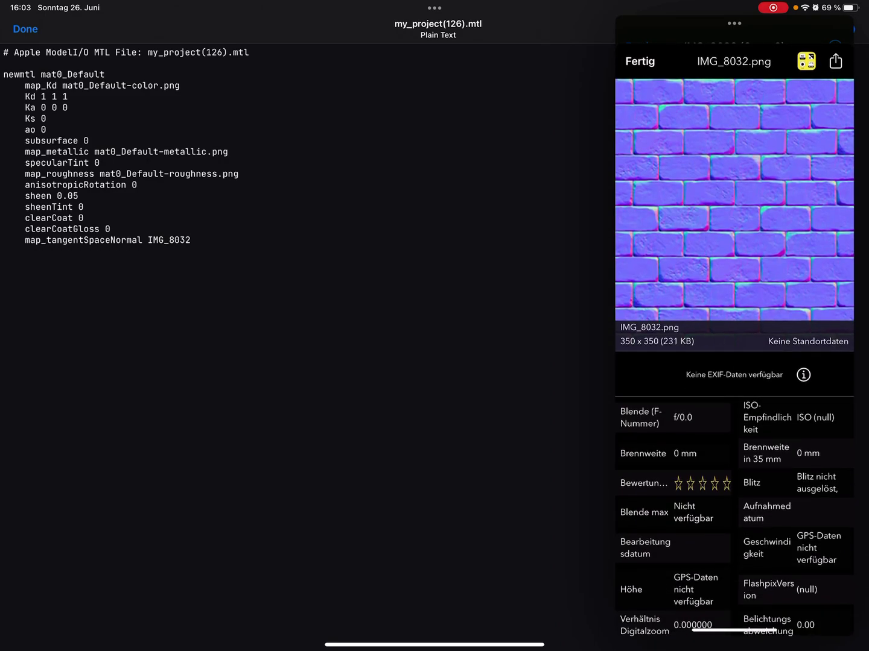
left_click(191, 240)
type(".")
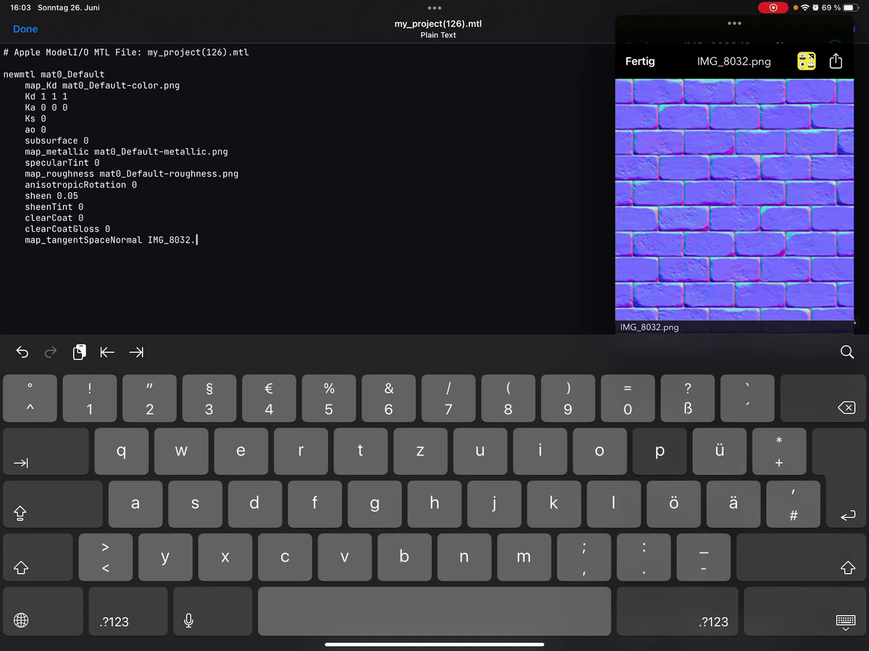
type("png")
left_click(806, 612)
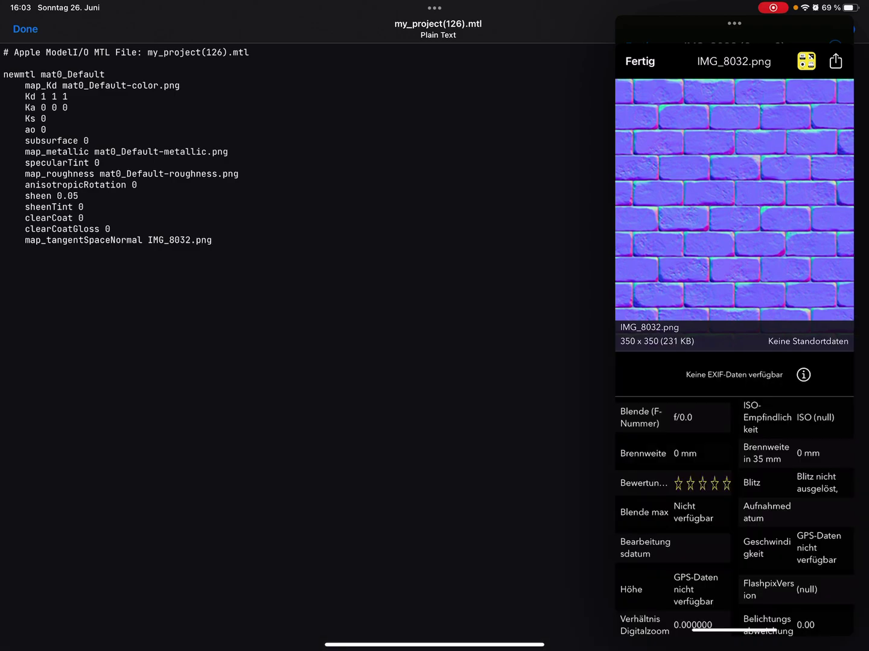
left_click_drag(733, 23, 865, 23)
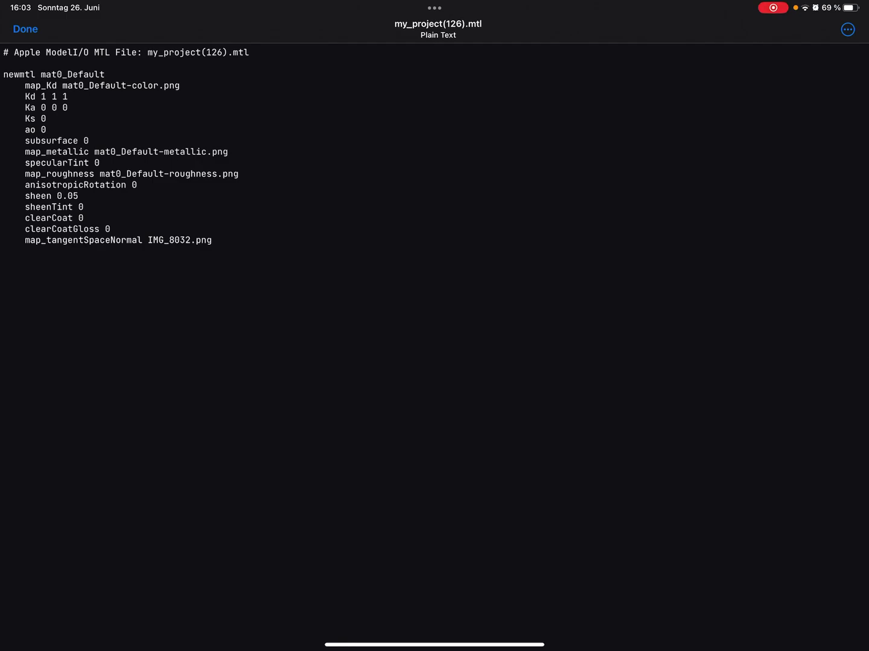
Close my_project(126).mtl, saved at 359 bytes, go to Downloads, and open the App Switcher.
left_click(25, 28)
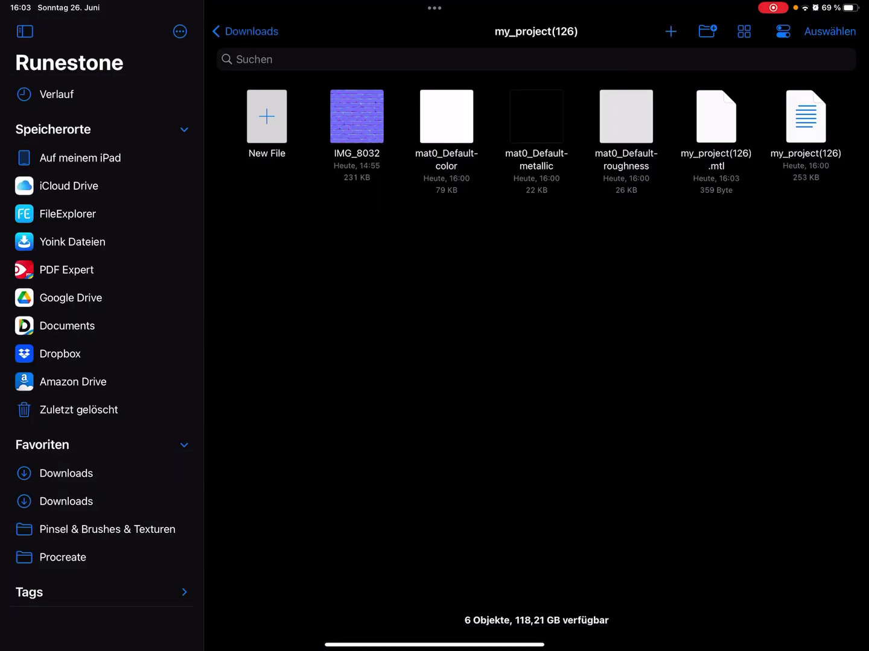
left_click_drag(434, 644, 434, 408)
left_click(624, 122)
left_click(66, 474)
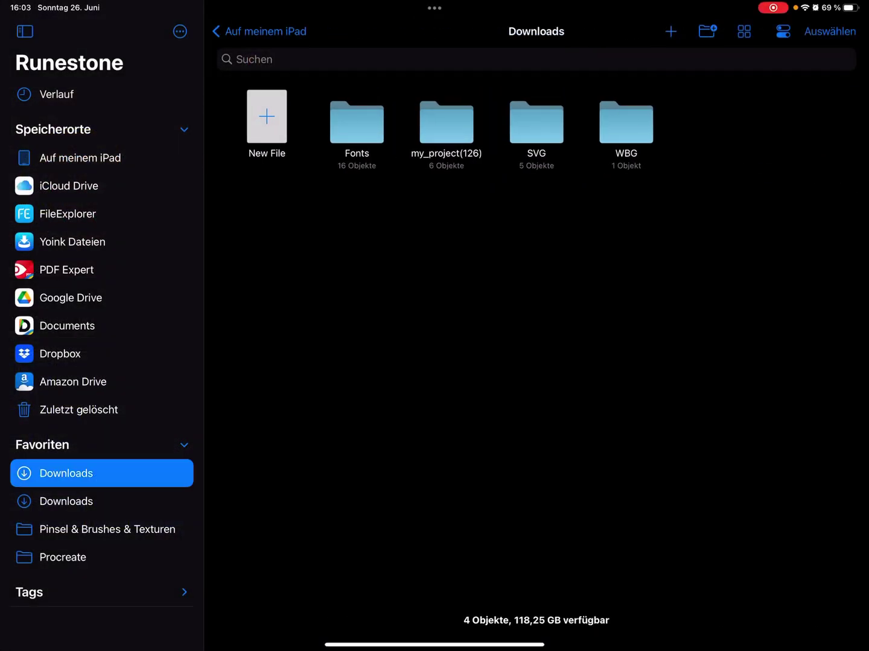
left_click_drag(434, 645, 434, 474)
left_click_drag(611, 305, 272, 305)
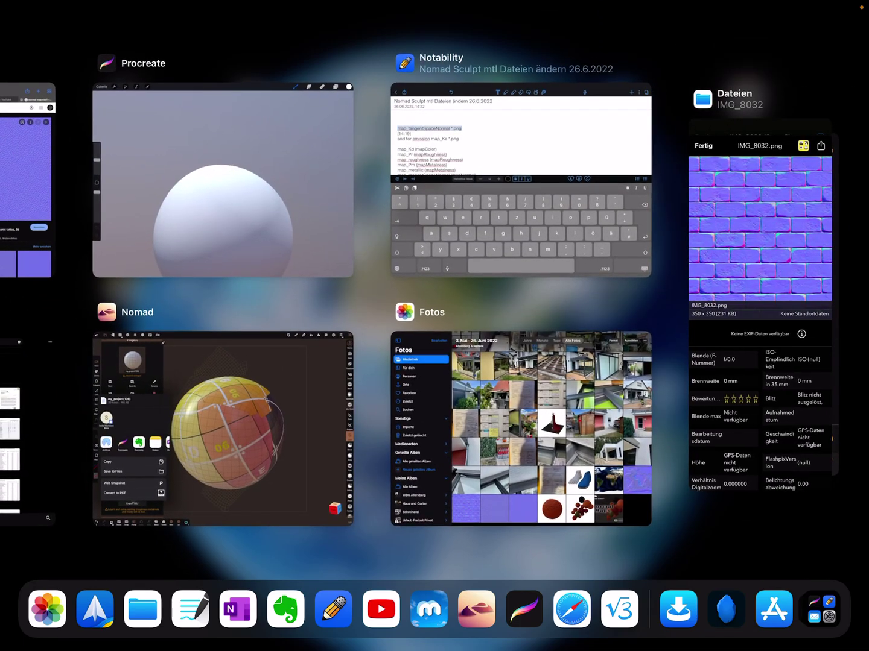
Switch to Nomad Sculpt with Files alongside, reopening the my_project(126) folder.
left_click(222, 427)
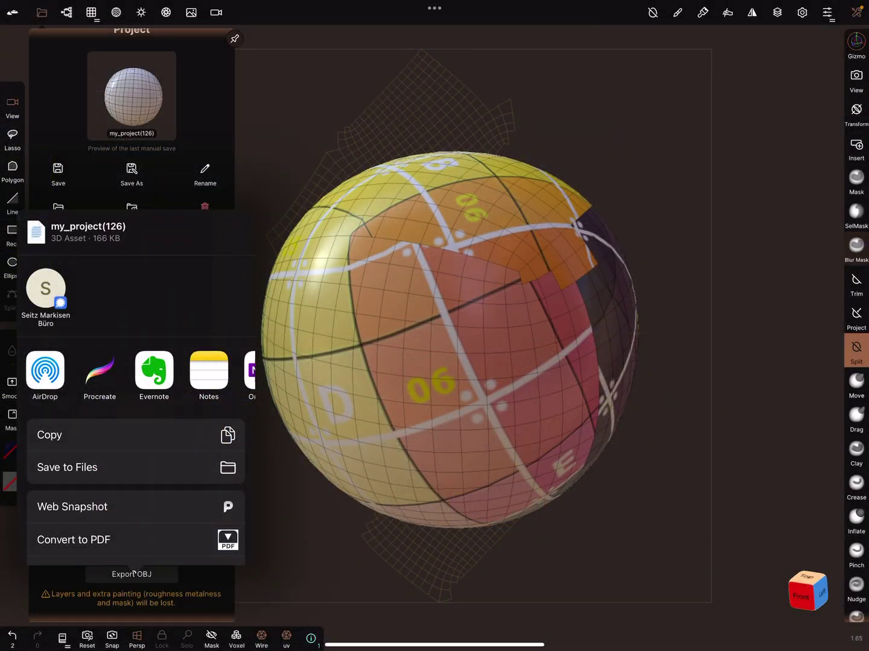
left_click_drag(866, 326, 679, 326)
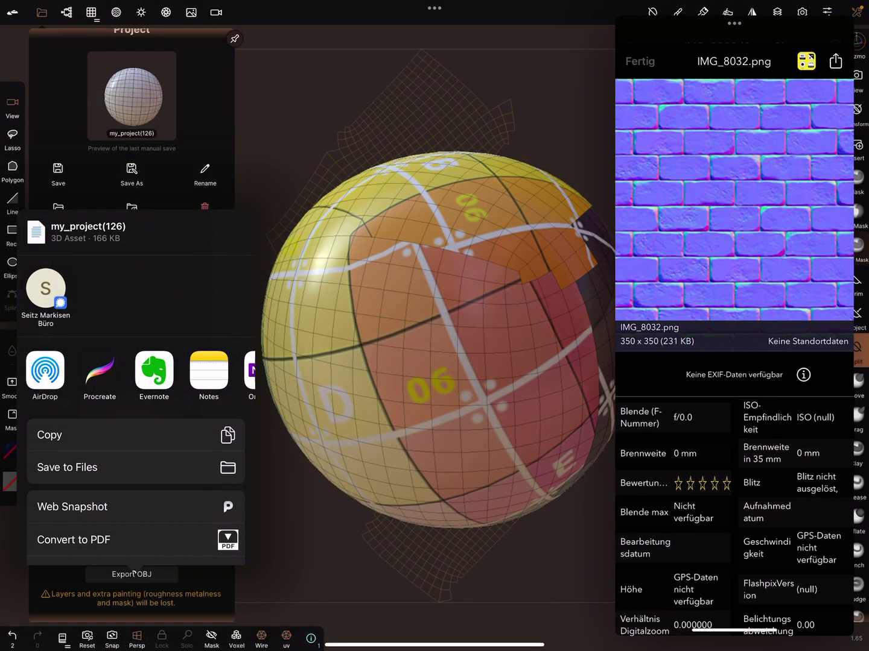
left_click(639, 61)
left_click(635, 46)
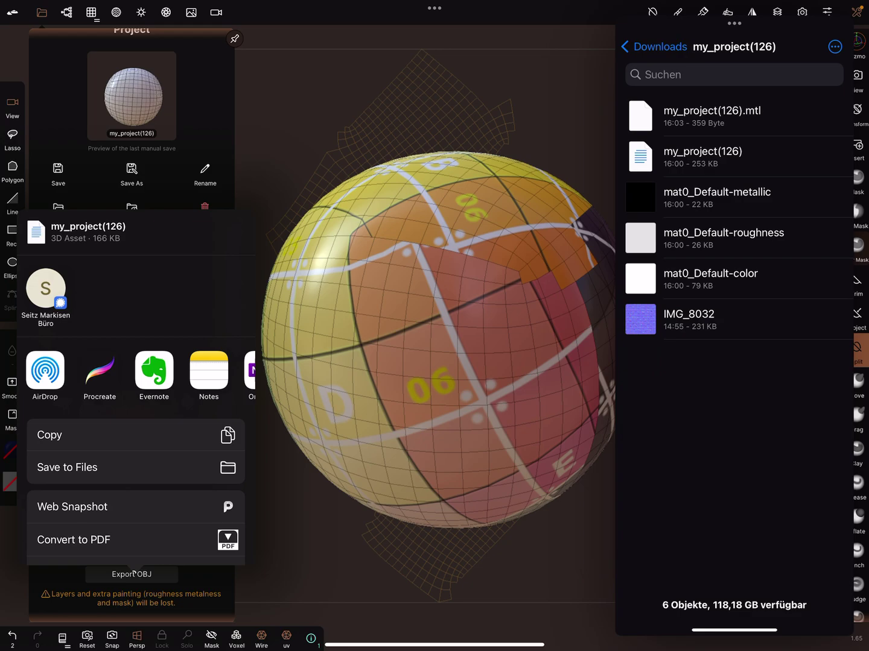
left_click(655, 46)
left_click(720, 115)
Select all six project files, including the MTL and IMG_8032, and compress them into Archiv.zip.
left_click(835, 47)
left_click(746, 74)
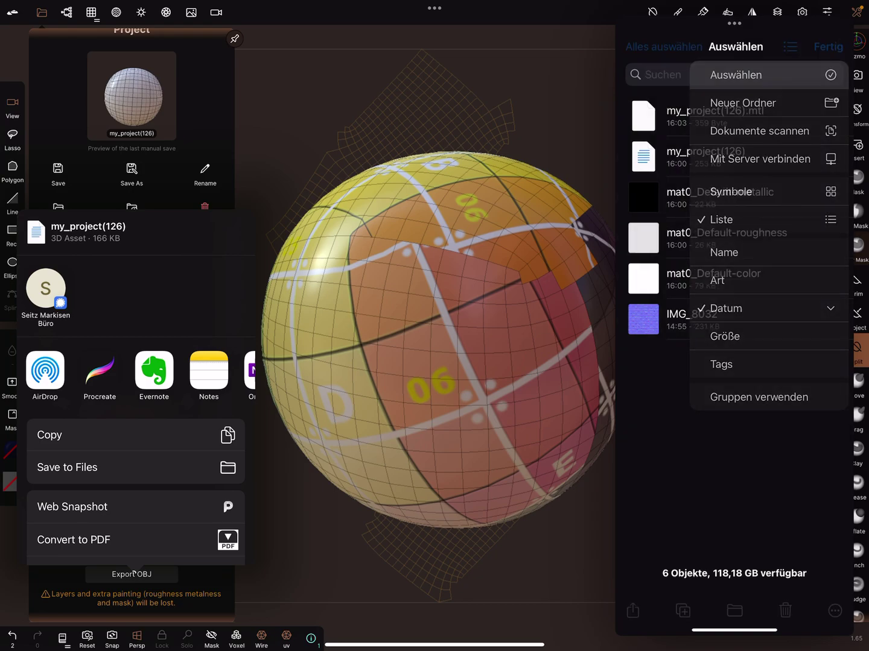
left_click(633, 117)
left_click(632, 157)
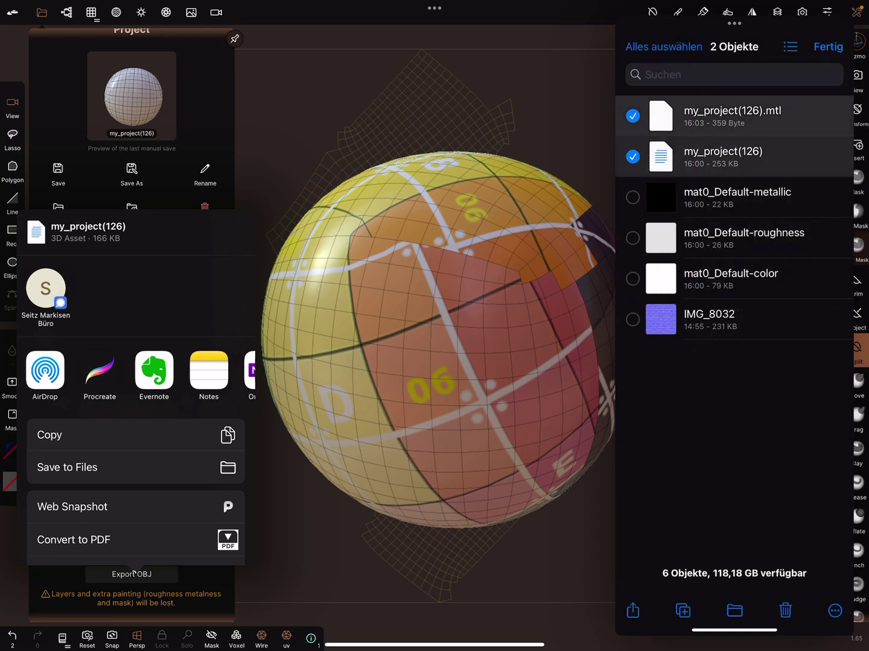
left_click(632, 198)
left_click(632, 238)
left_click(632, 279)
left_click(633, 320)
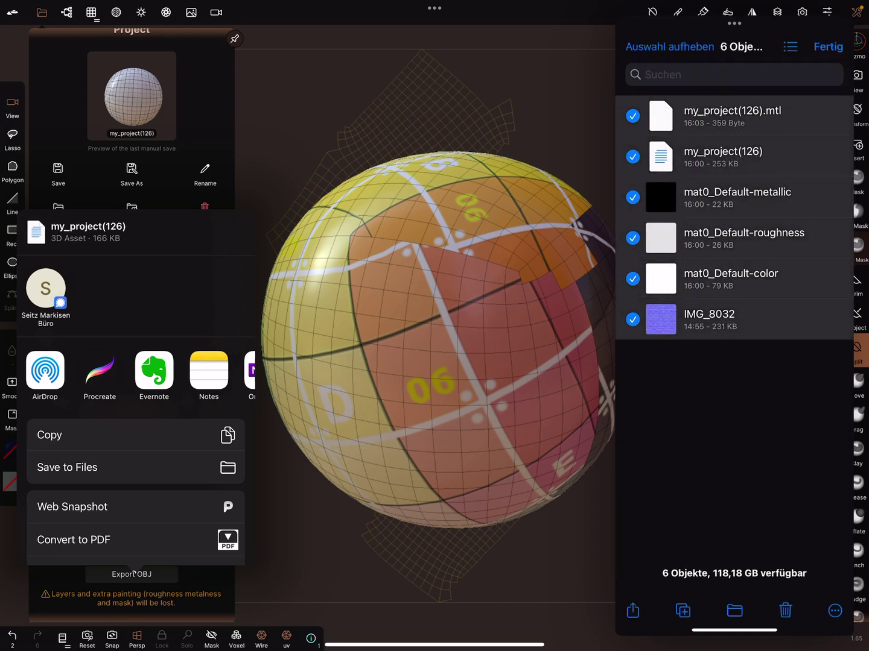
left_click(834, 610)
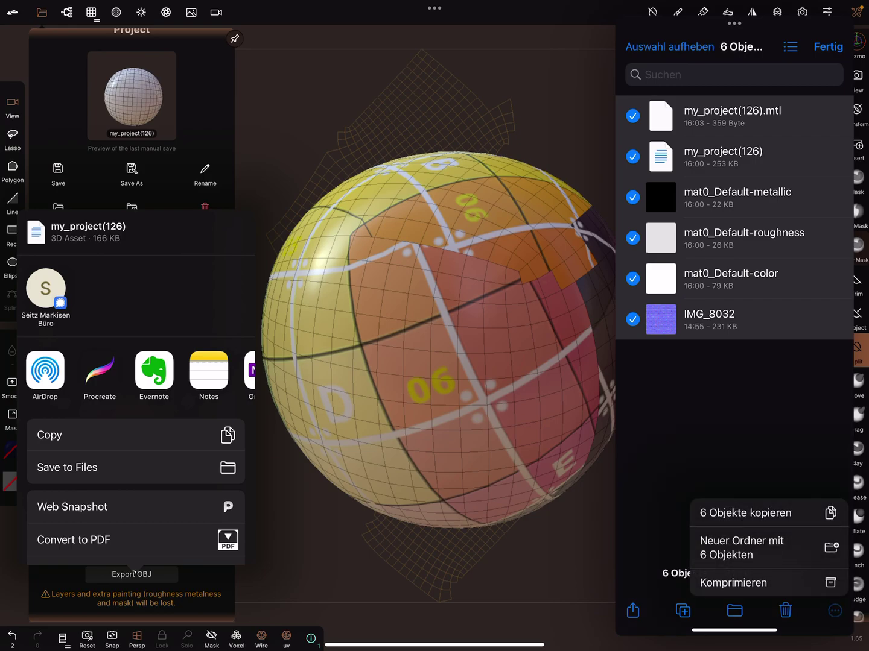
left_click(733, 582)
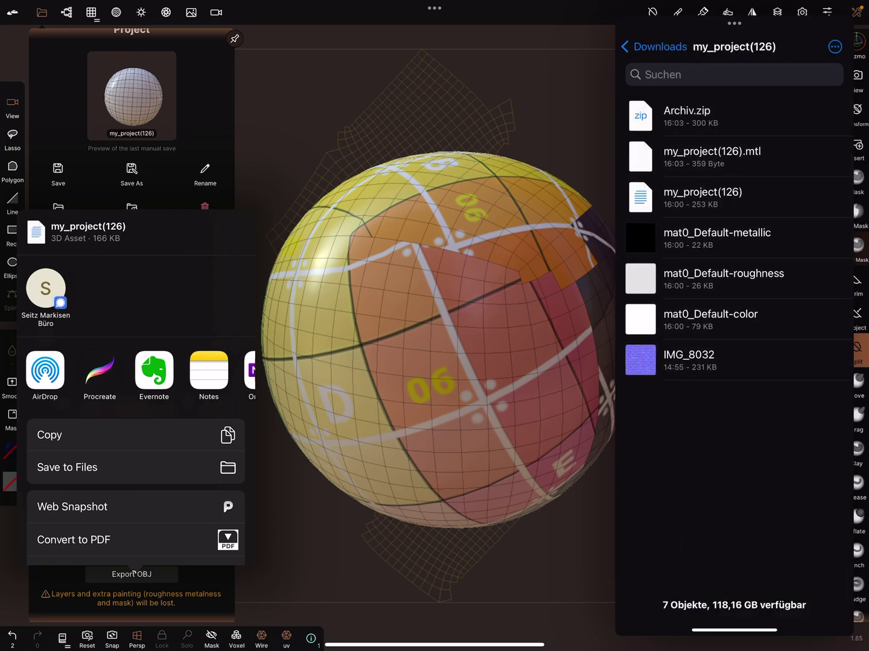
Drag Archiv.zip onto the Nomad Sculpt viewport and dismiss the sharing options.
left_click_drag(640, 115, 407, 314)
left_click_drag(678, 116, 474, 234)
left_click(421, 340)
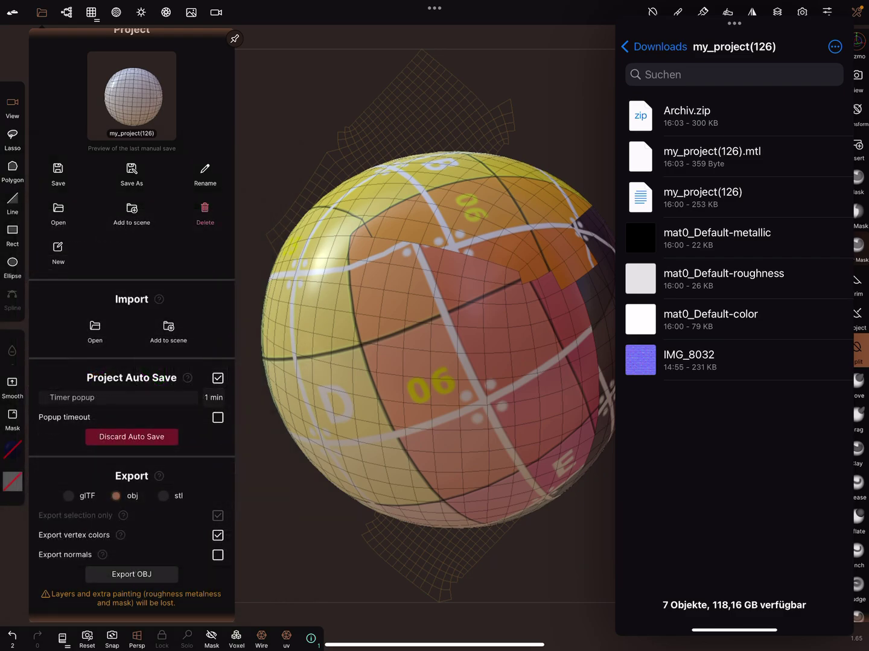
Close the project settings and delete the original Default sphere from the Scene list.
left_click(421, 339)
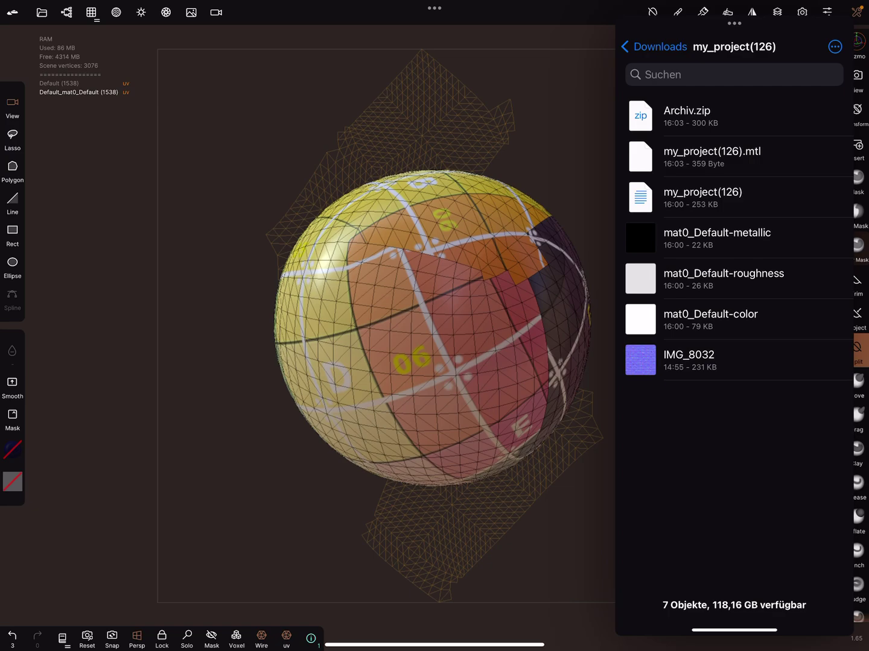
left_click(66, 13)
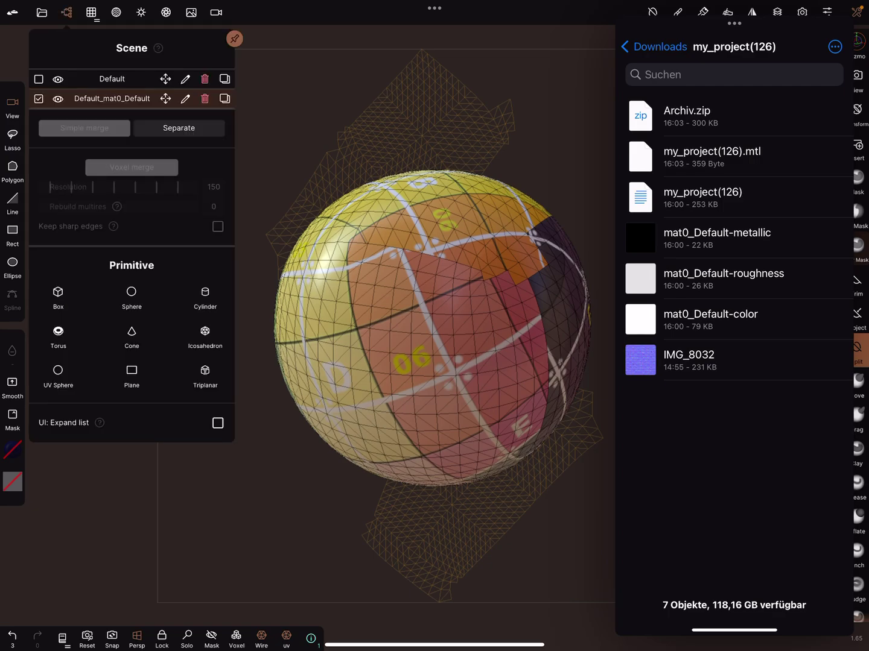
left_click(205, 79)
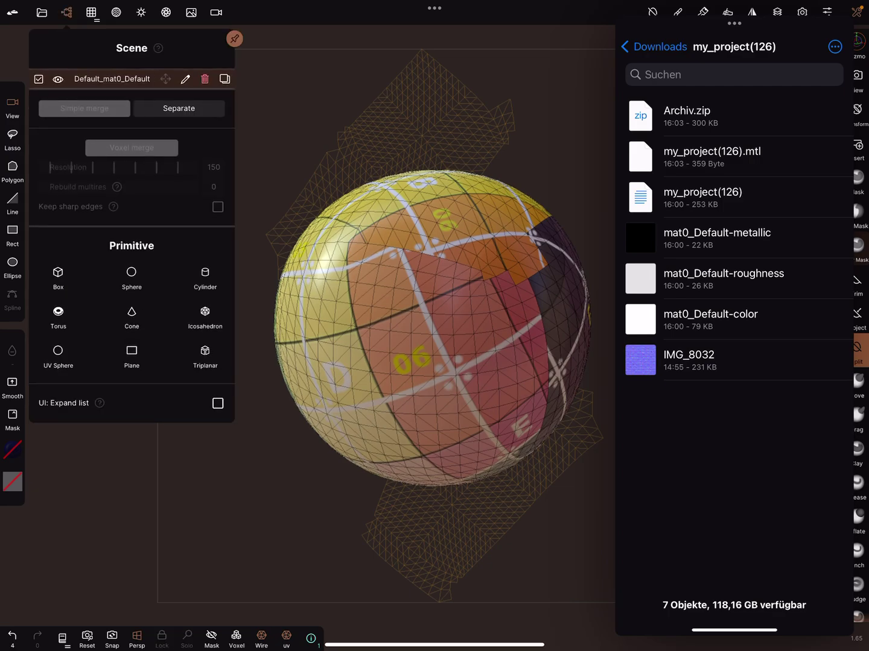
Turn off the UV checker and wireframe, view the brick relief, and preview IMG_8032.
left_click(286, 636)
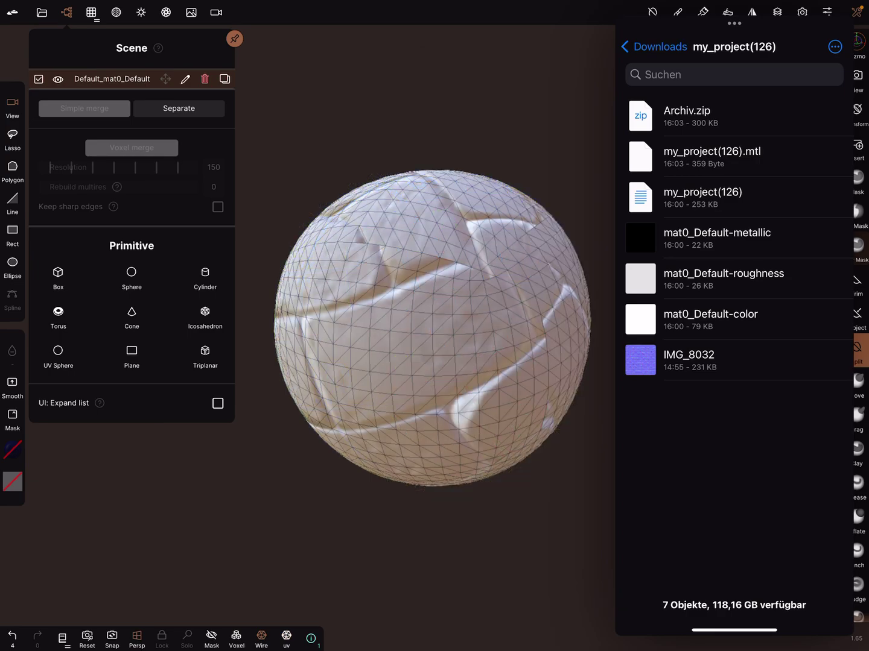
left_click_drag(530, 264, 393, 401)
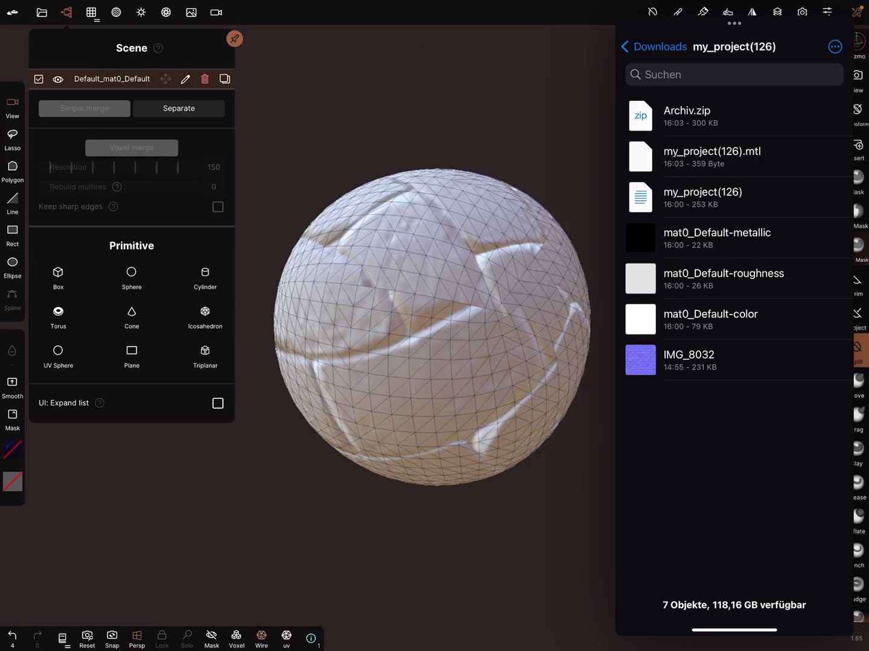
left_click(261, 637)
mouse_move(475, 271)
left_mouse_down()
mouse_move(435, 325)
mouse_move(408, 169)
left_mouse_up()
scroll(435, 326, "up", 5)
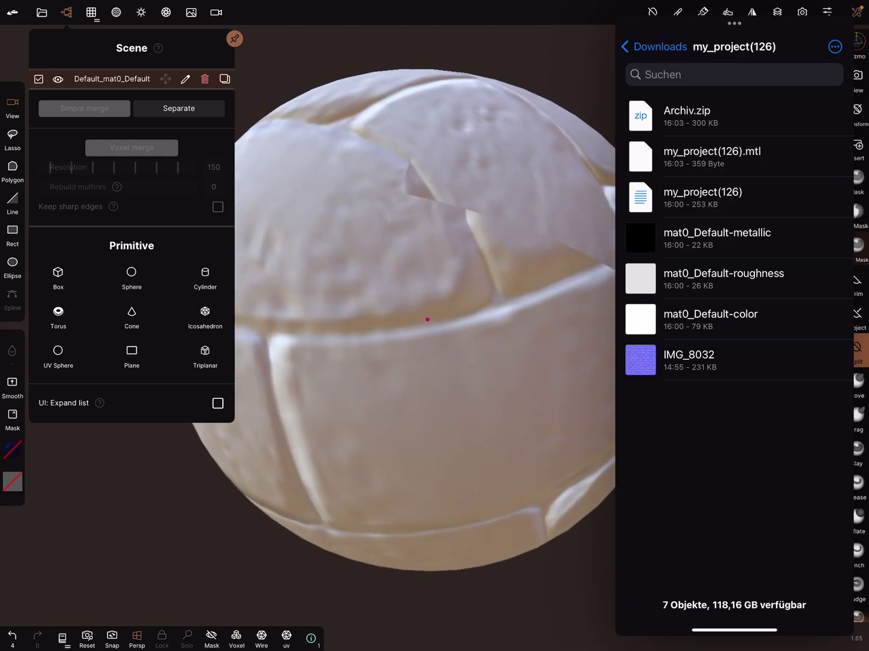
left_click(733, 361)
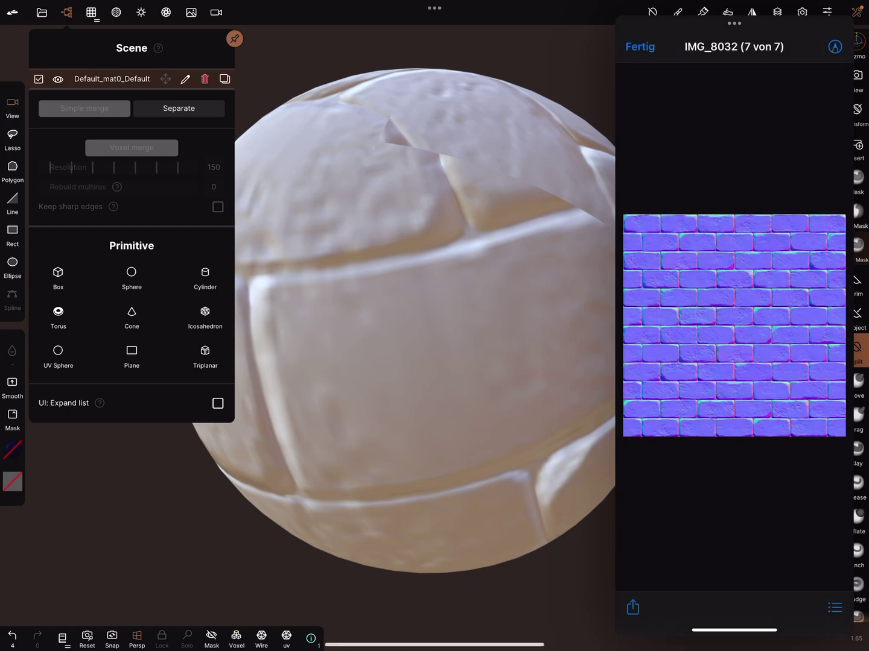
scroll(428, 319, "down", 5)
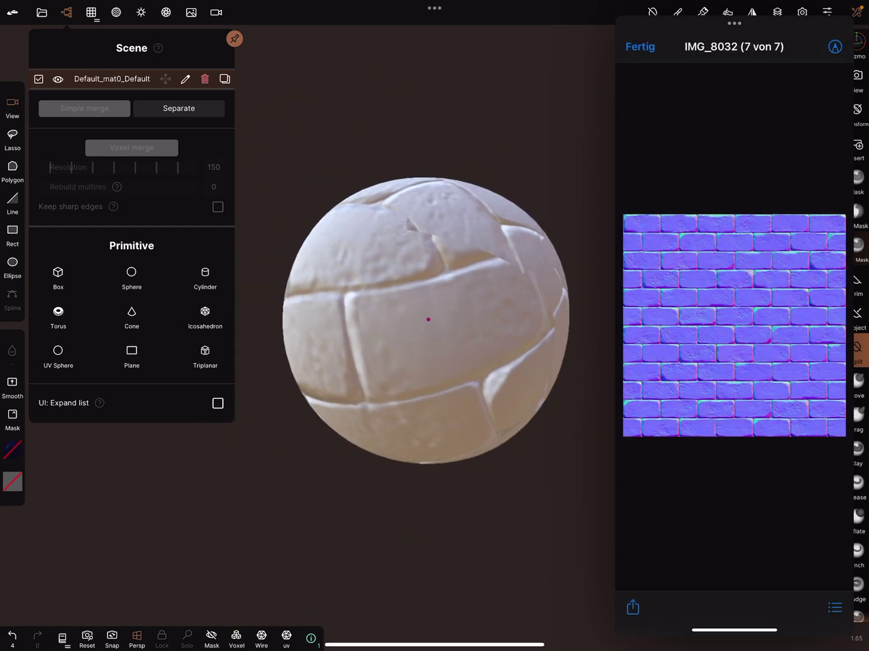
Inspect the imported sphere's bricks, then delete it from the scene.
left_click_drag(427, 319, 407, 272)
left_click_drag(427, 319, 380, 320)
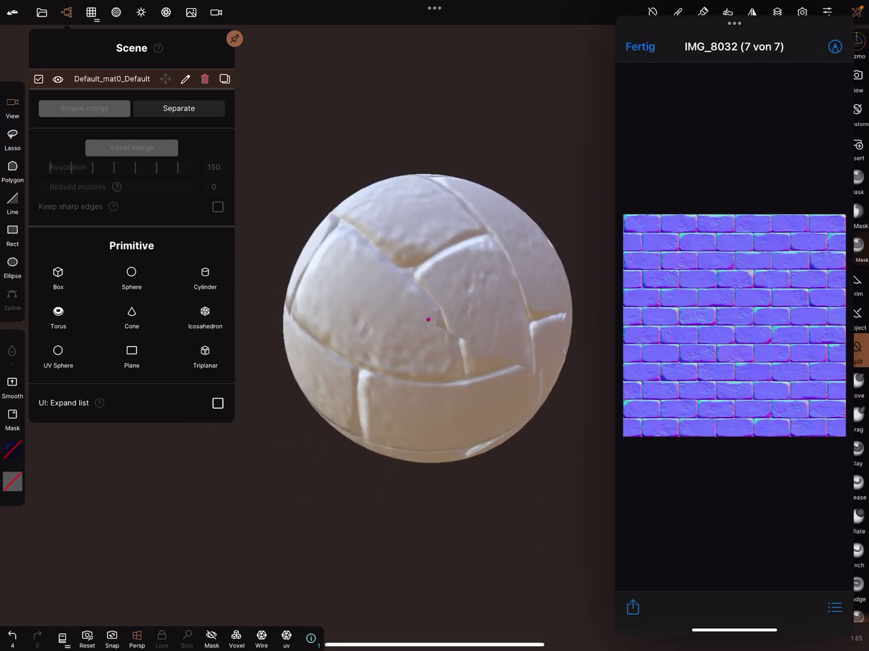
left_click_drag(427, 319, 385, 346)
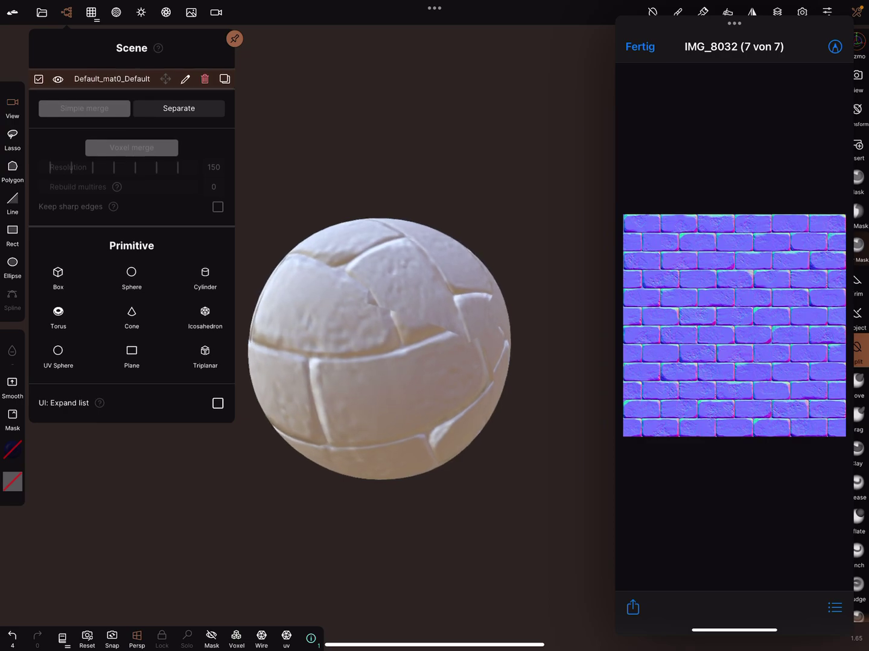
left_click(205, 78)
Close the IMG_8032 preview, delete IMG_8032 from my_project(126), and open Photos.
left_click(639, 46)
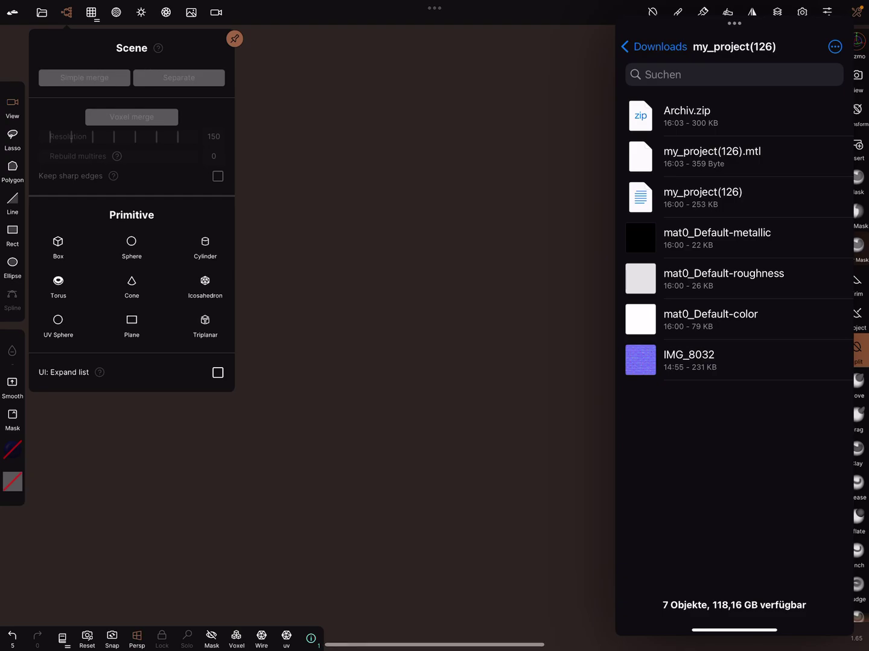
left_click_drag(780, 358, 625, 359)
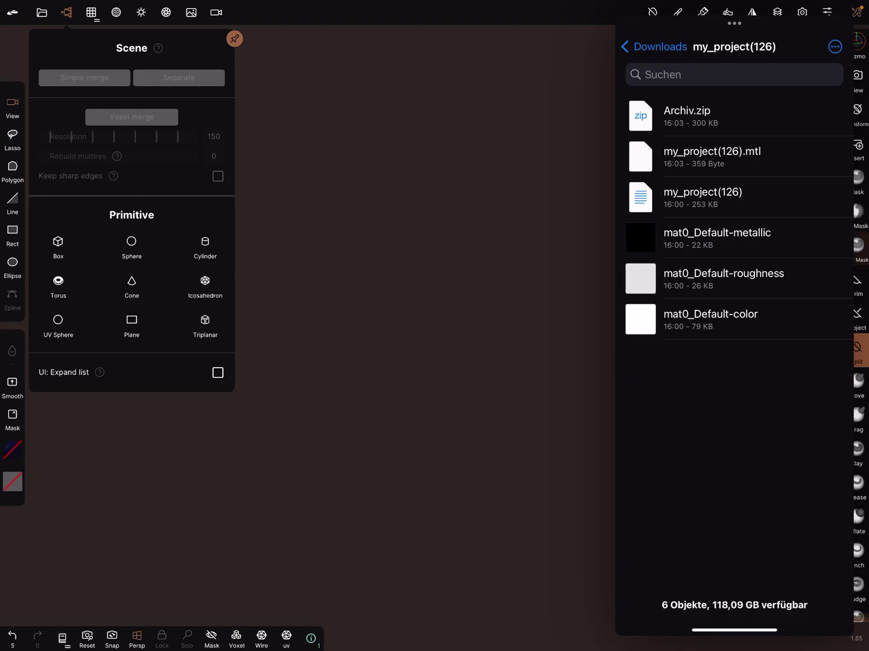
left_click_drag(434, 647, 434, 610)
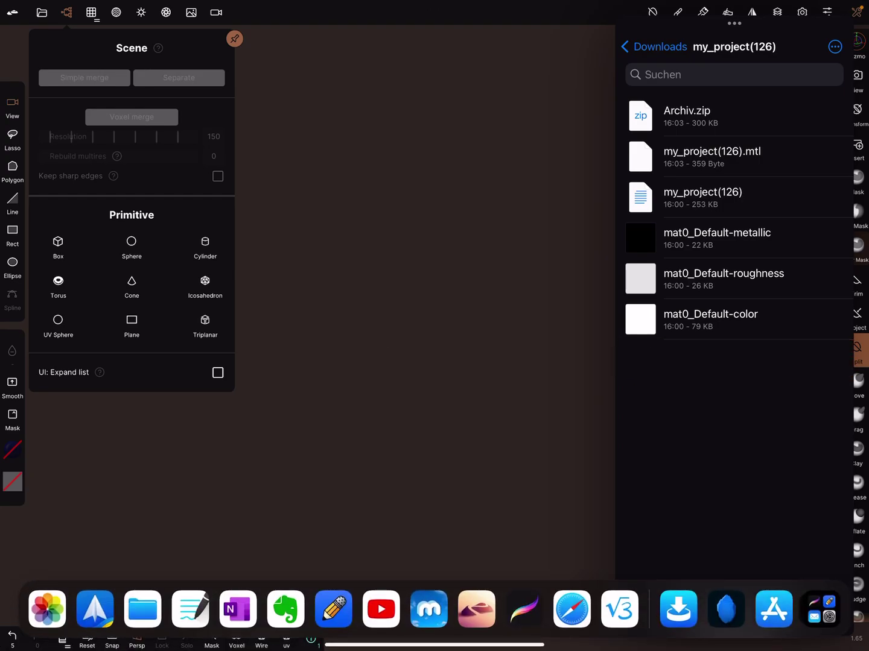
left_click(47, 610)
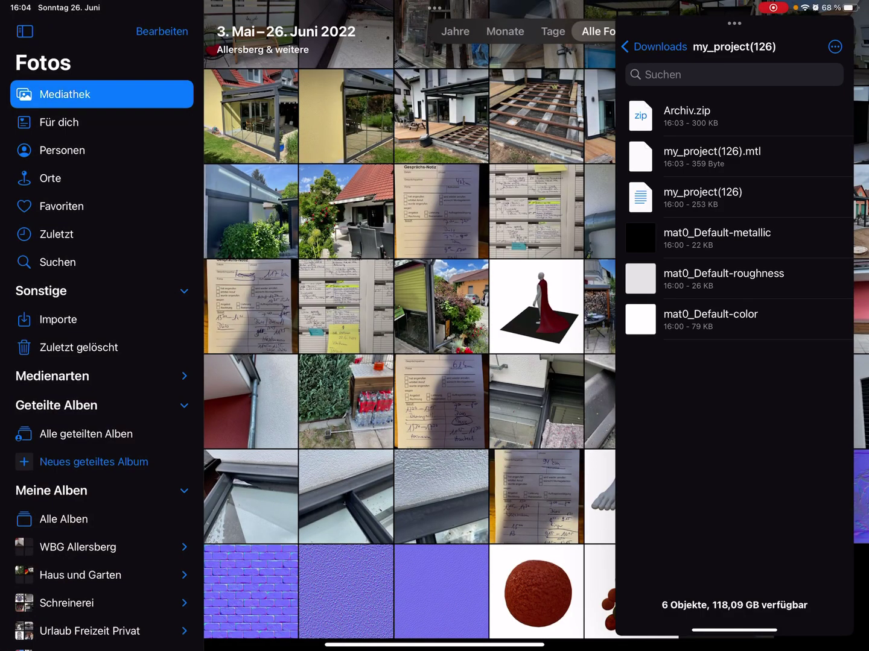
Add the purple texture photo to my_project(126) as IMG_8038 and start renaming it.
left_click_drag(441, 592, 706, 430)
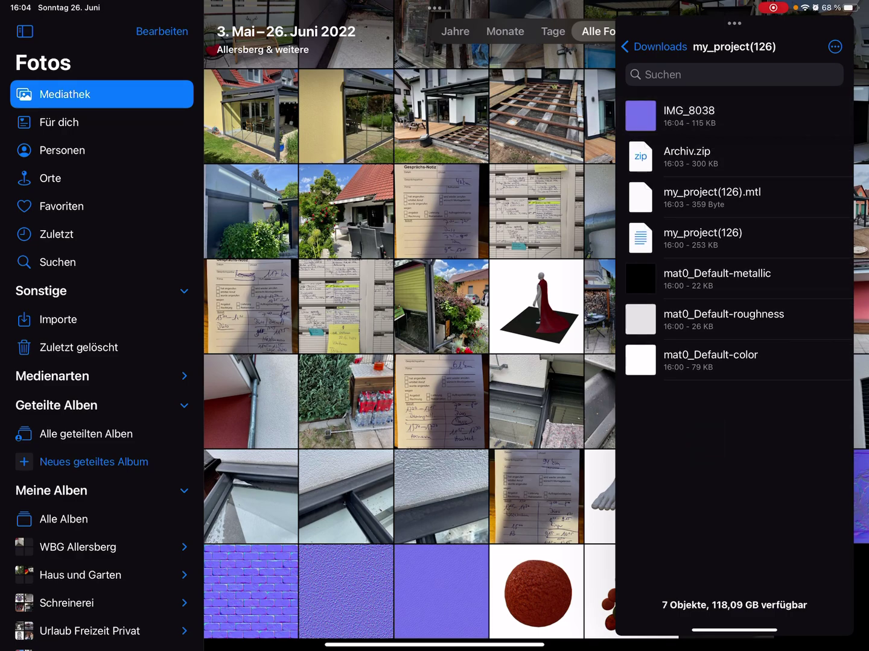
right_click(733, 116)
left_click(703, 186)
Copy the name IMG_8038 from the rename field, then switch to Runestone.
double_click(701, 116)
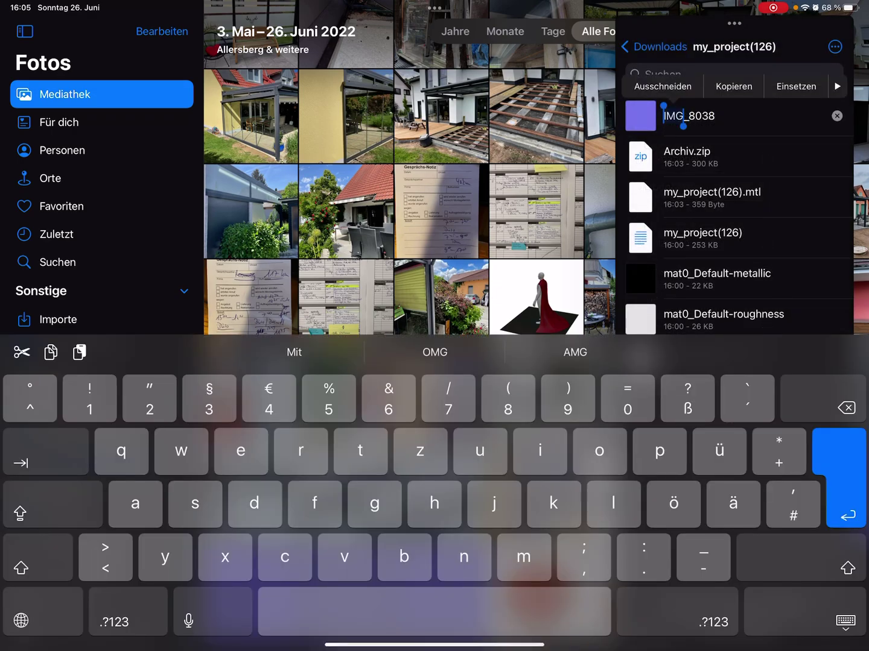
left_click(701, 117)
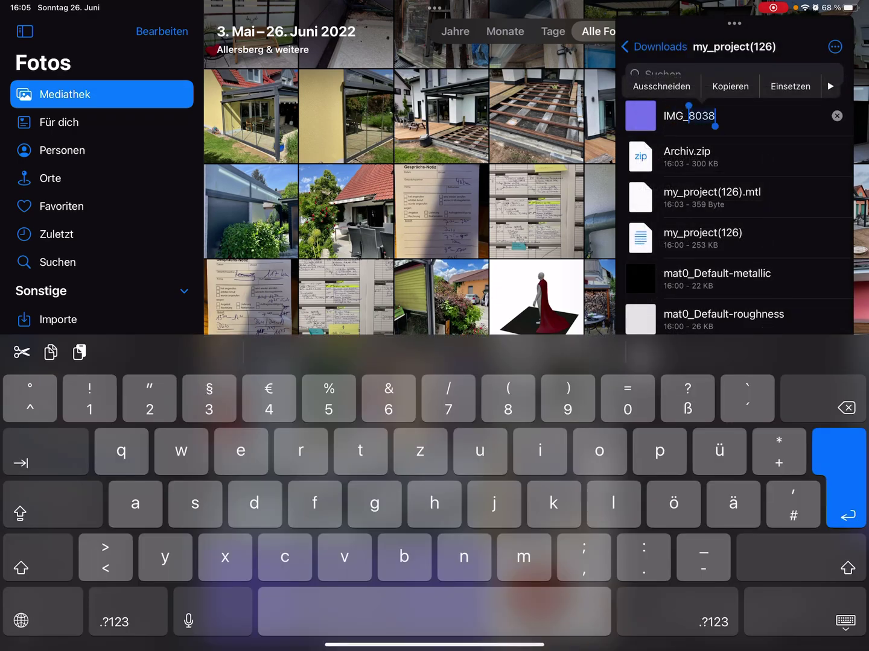
left_click_drag(689, 108, 663, 109)
left_click(729, 87)
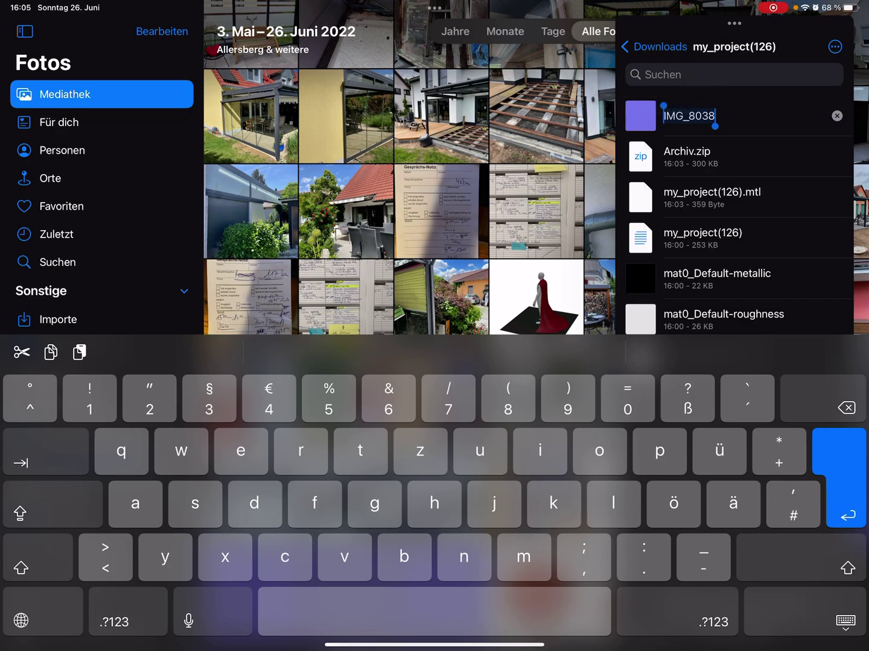
left_click(846, 621)
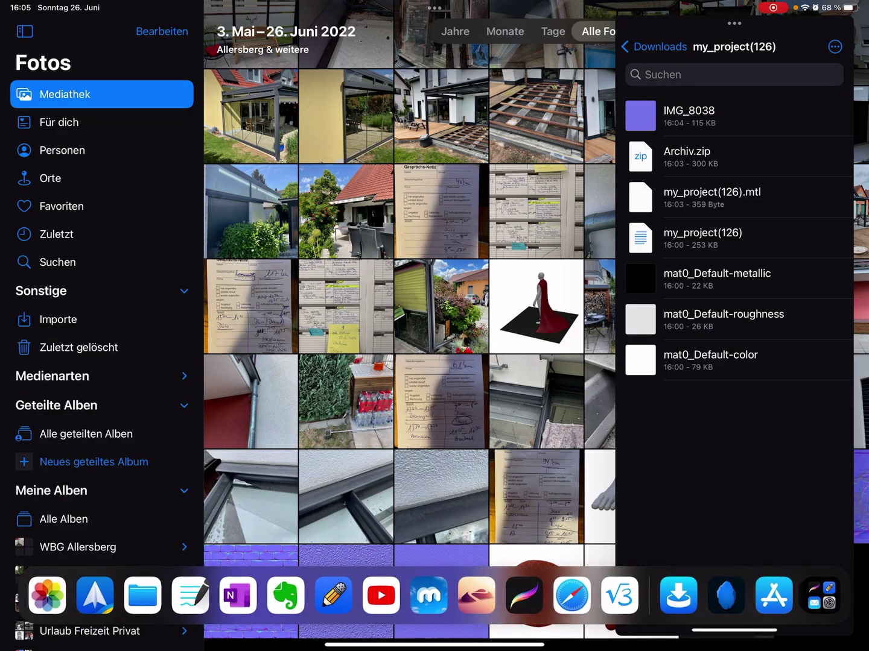
left_click(726, 594)
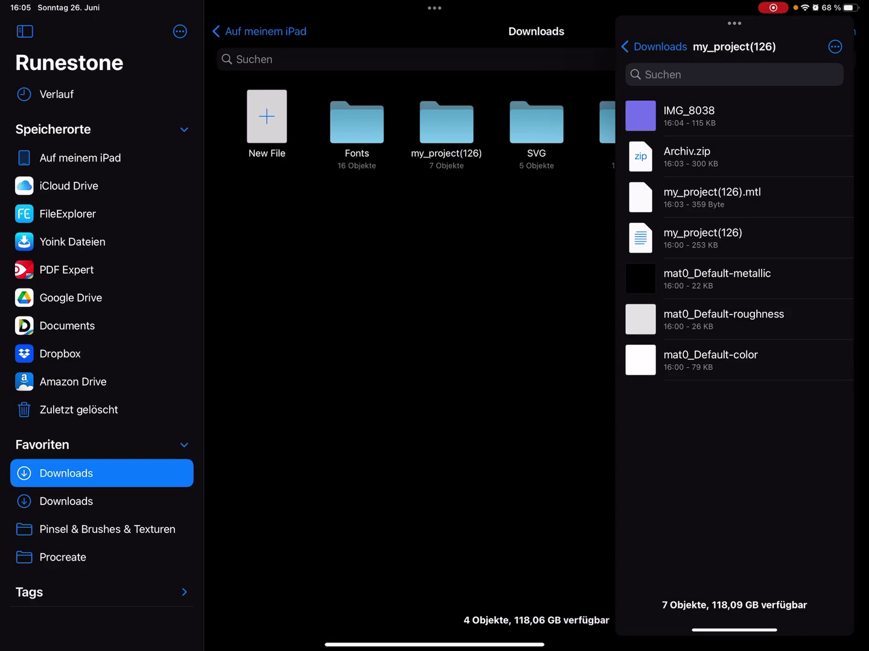
Open my_project(126).mtl as text and erase the old normal-map file name.
left_click(445, 126)
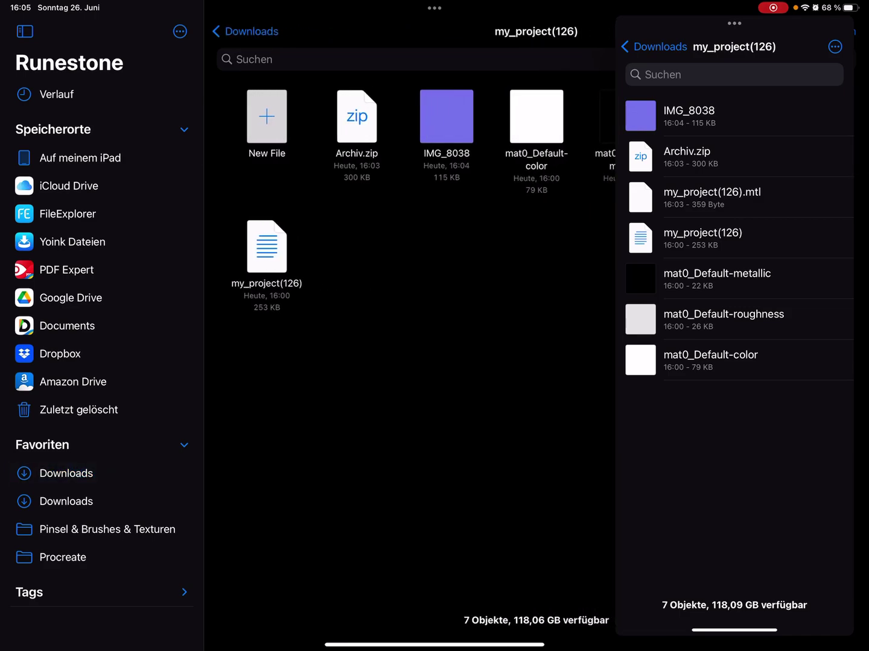
left_click_drag(734, 23, 865, 23)
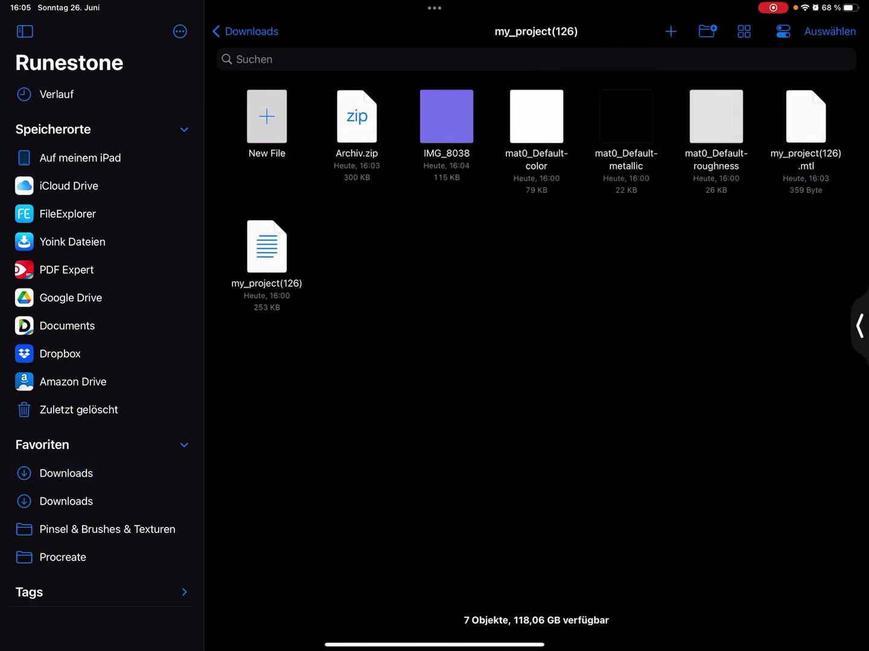
left_click(805, 117)
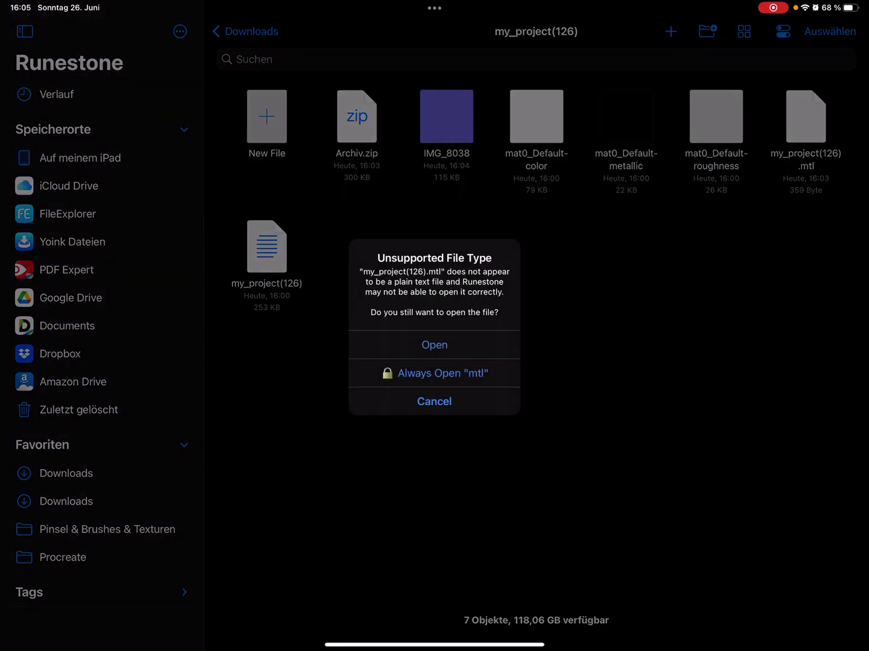
left_click(435, 344)
left_click(212, 264)
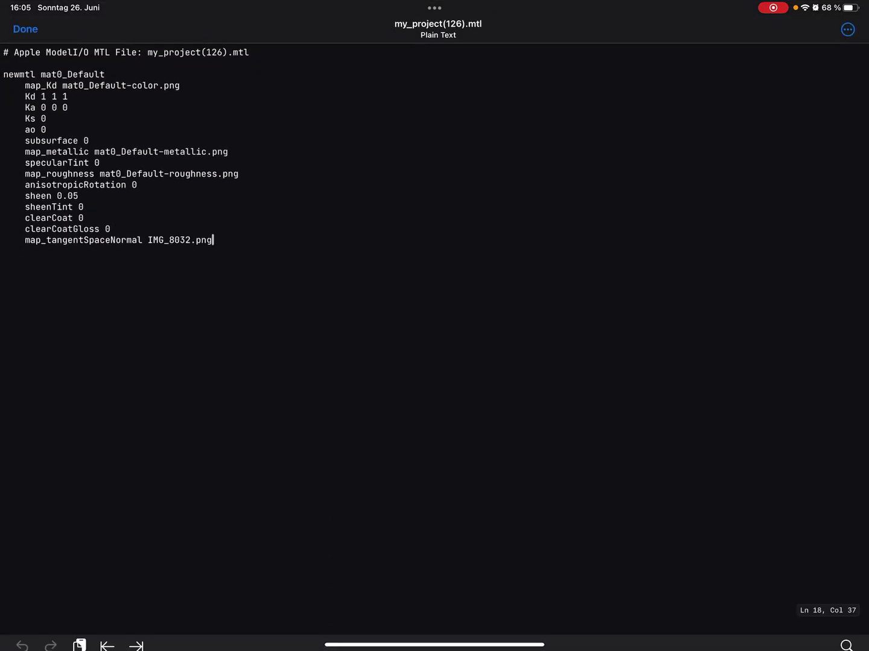
key("BackSpace")
key("BackSpace")
key("BackSpace")
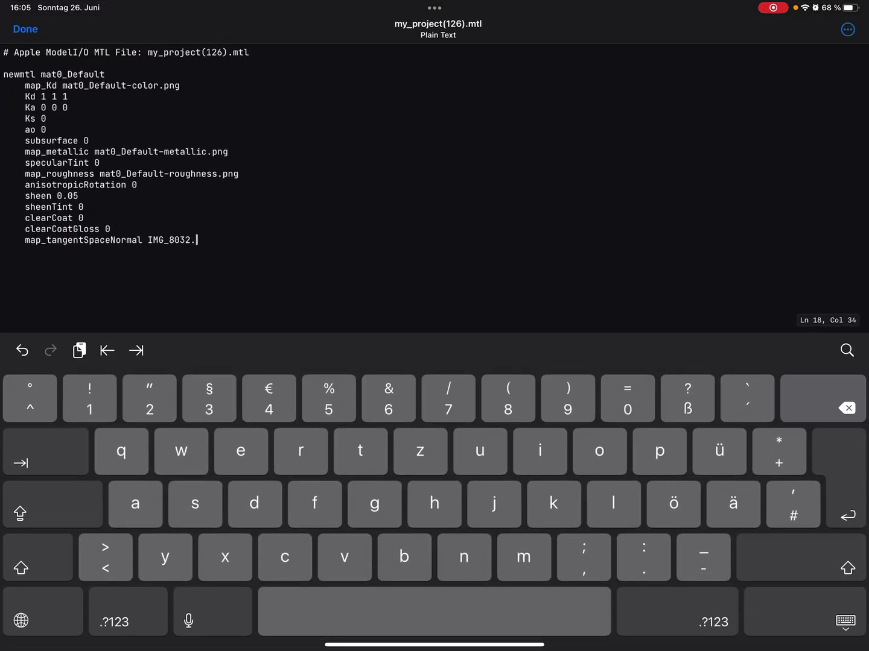
key("BackSpace")
key("BackSpace")
key("BackSpace")
key("BackSpace")
key("BackSpace")
key("BackSpace")
key("BackSpace")
key("BackSpace")
key("BackSpace")
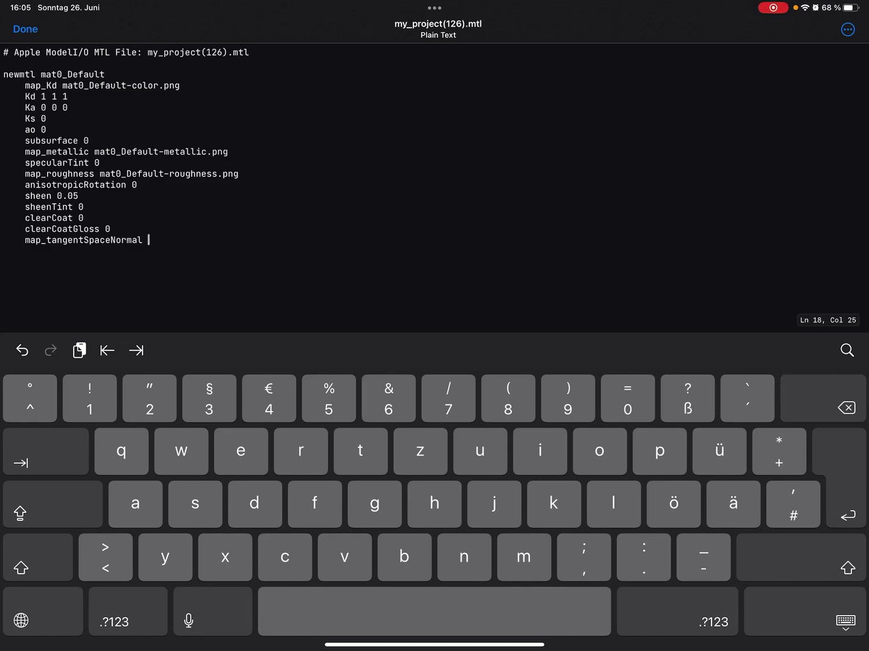
Enter IMG_8038.jpeg on the normal-map line, confirming the extension in the image details.
left_click(79, 350)
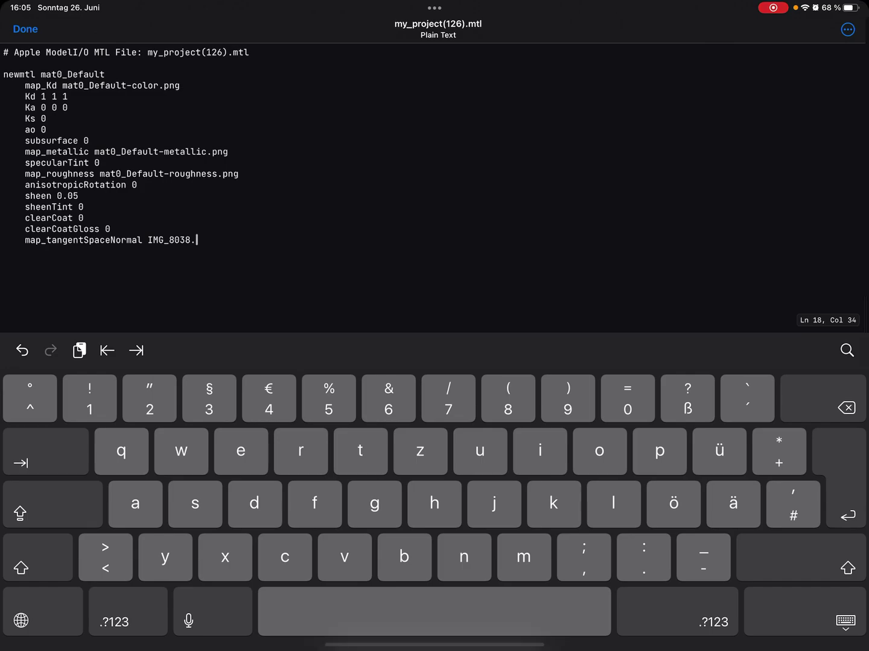
left_click(733, 116)
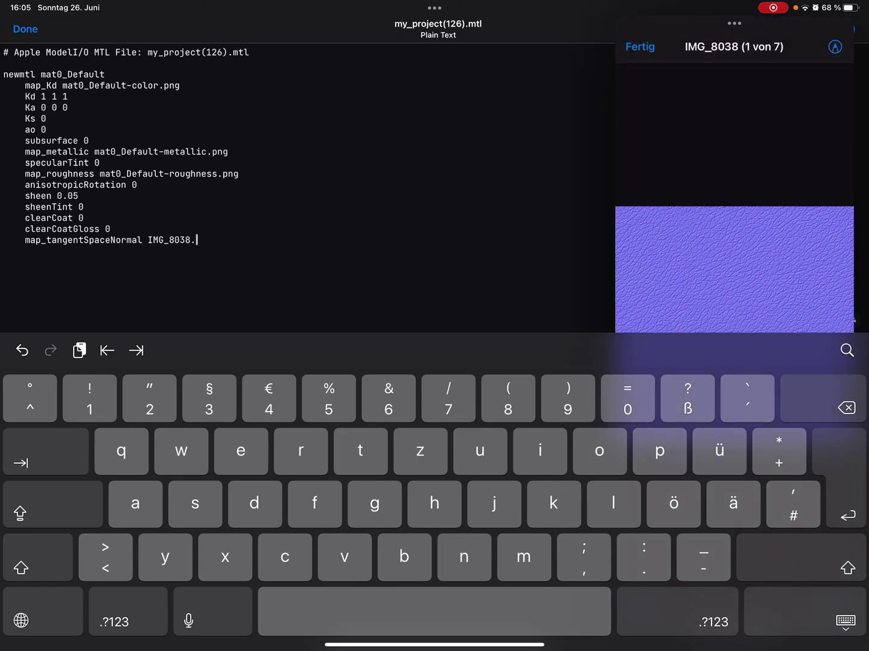
left_click(804, 611)
left_click(632, 607)
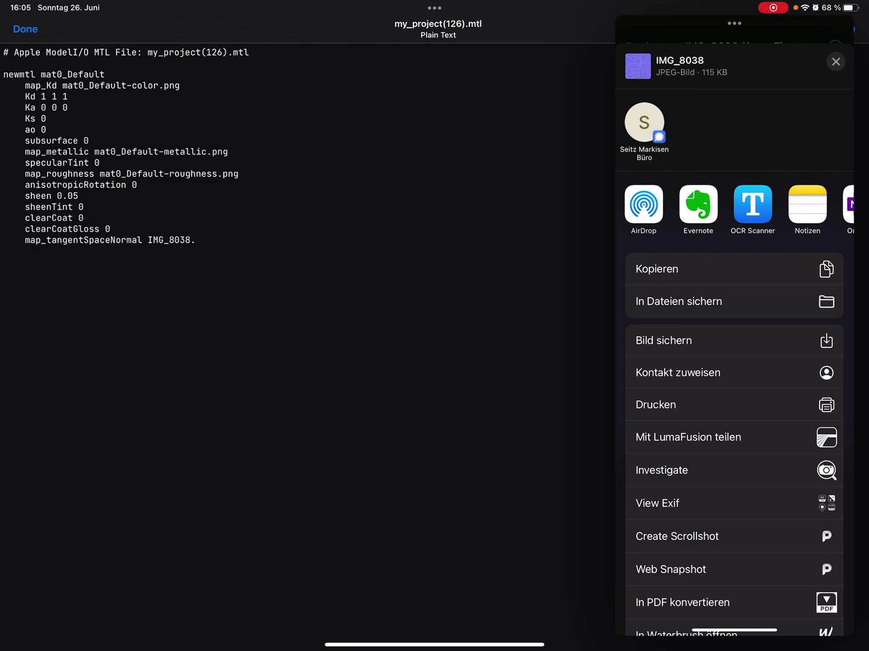
left_click(733, 503)
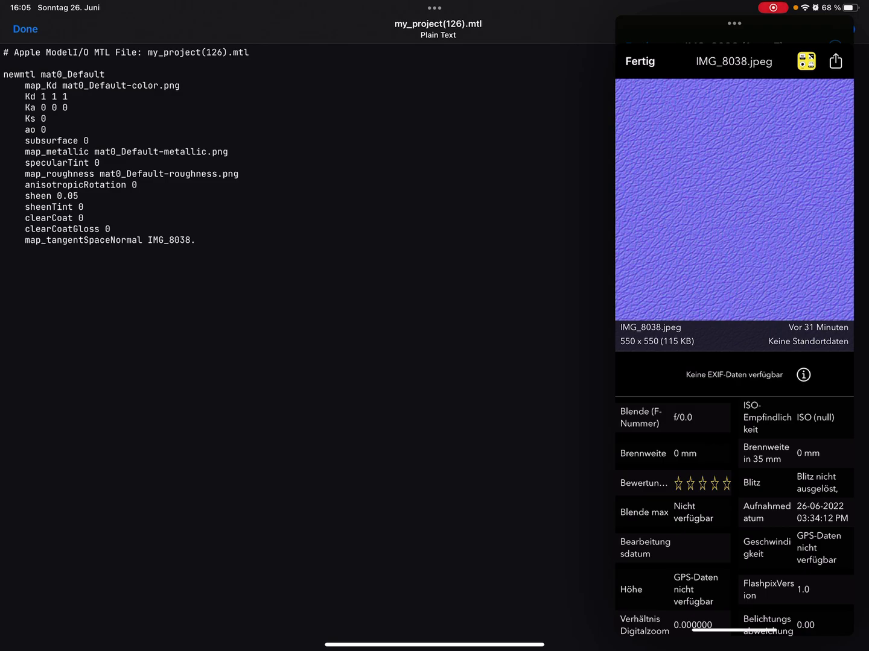
left_click(197, 240)
type("jp")
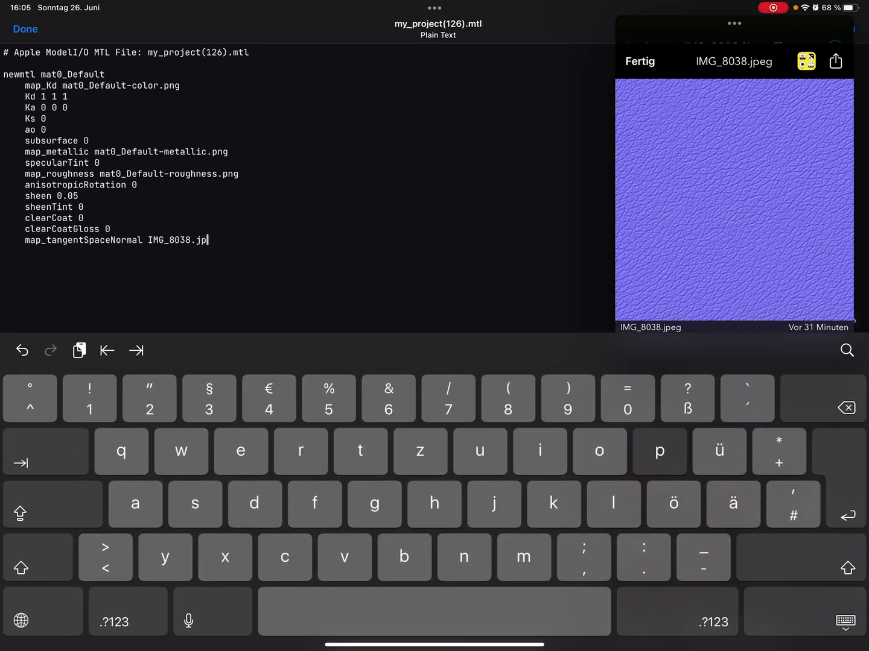
type("eg")
left_click(845, 620)
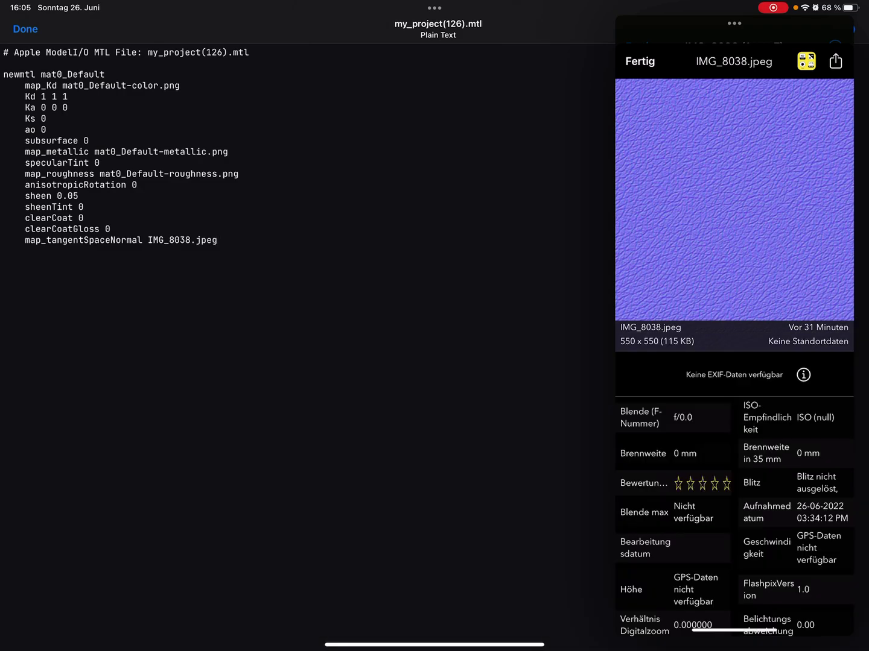
left_click_drag(733, 23, 865, 23)
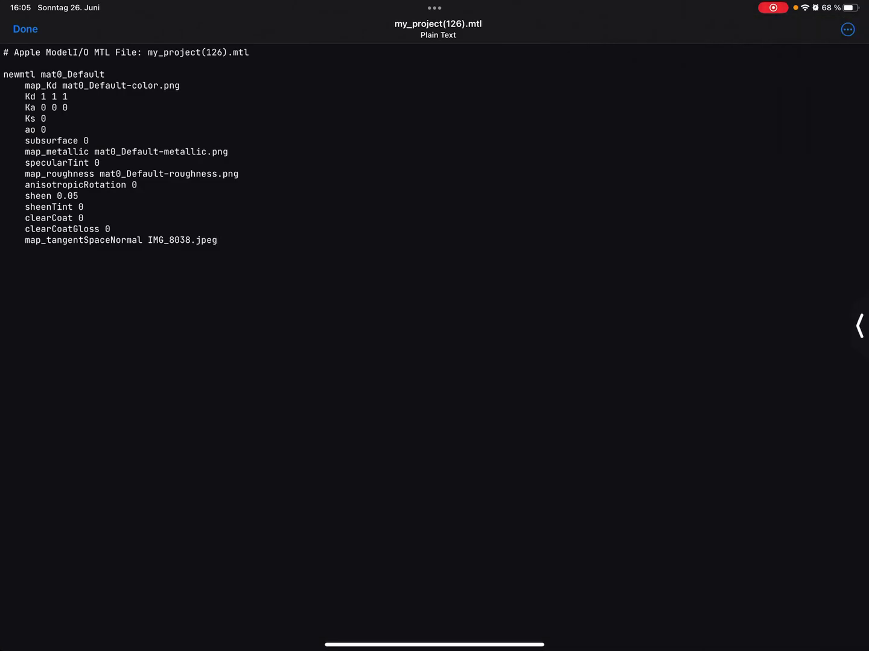
Close the MTL file and delete the old Archiv.zip from the project folder.
left_click(25, 28)
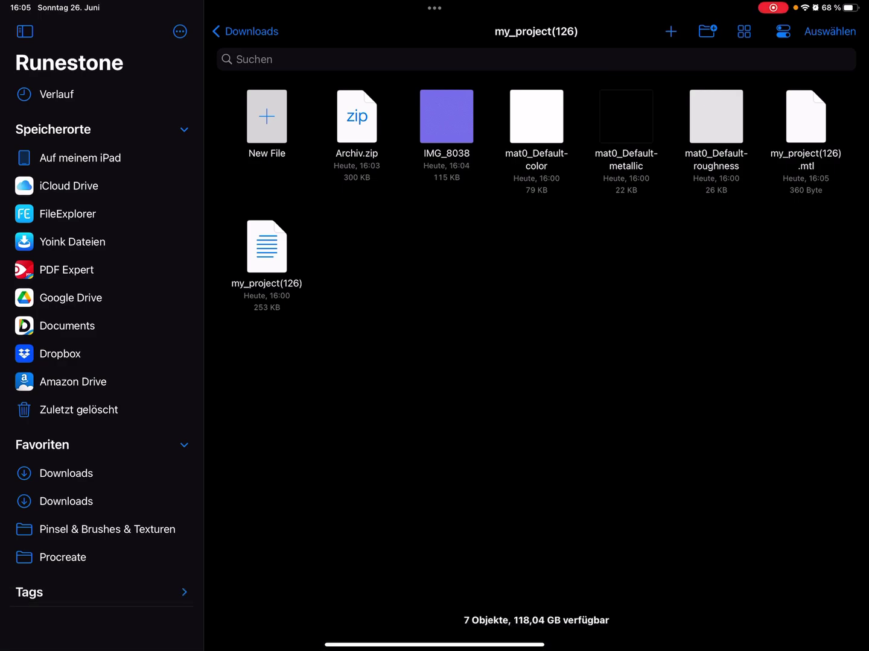
left_click_drag(865, 204, 733, 203)
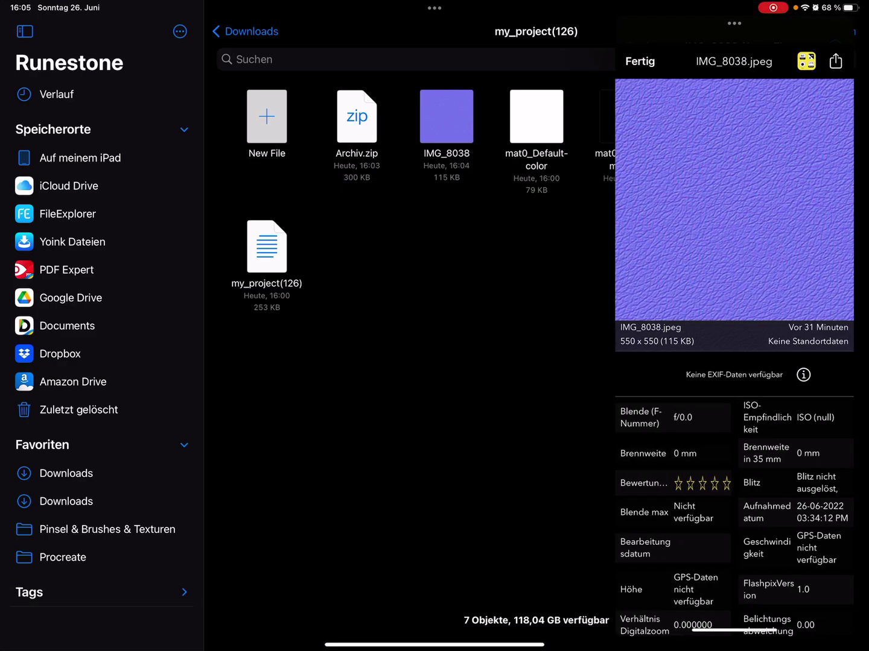
left_click(641, 63)
left_click(640, 47)
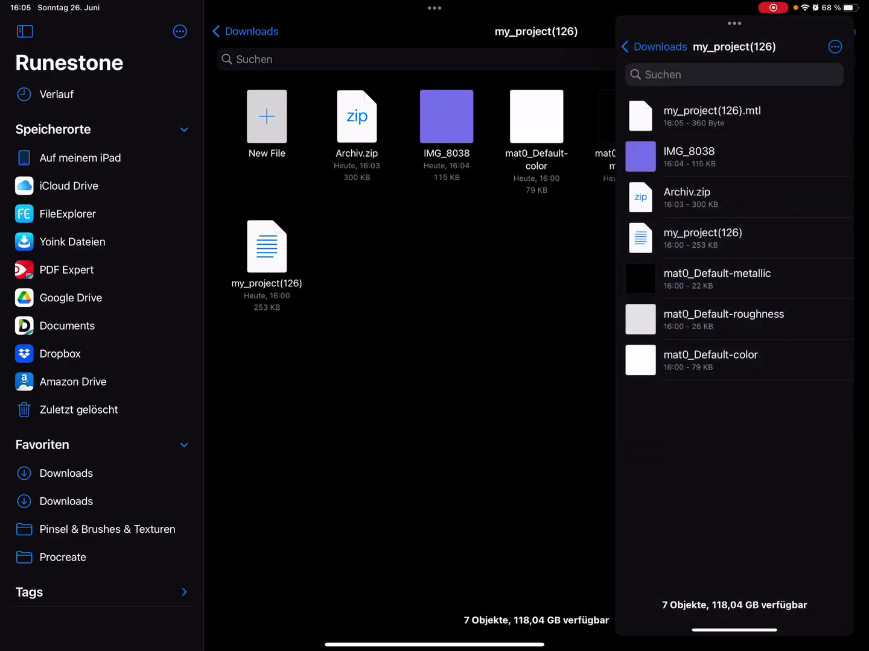
left_click(835, 45)
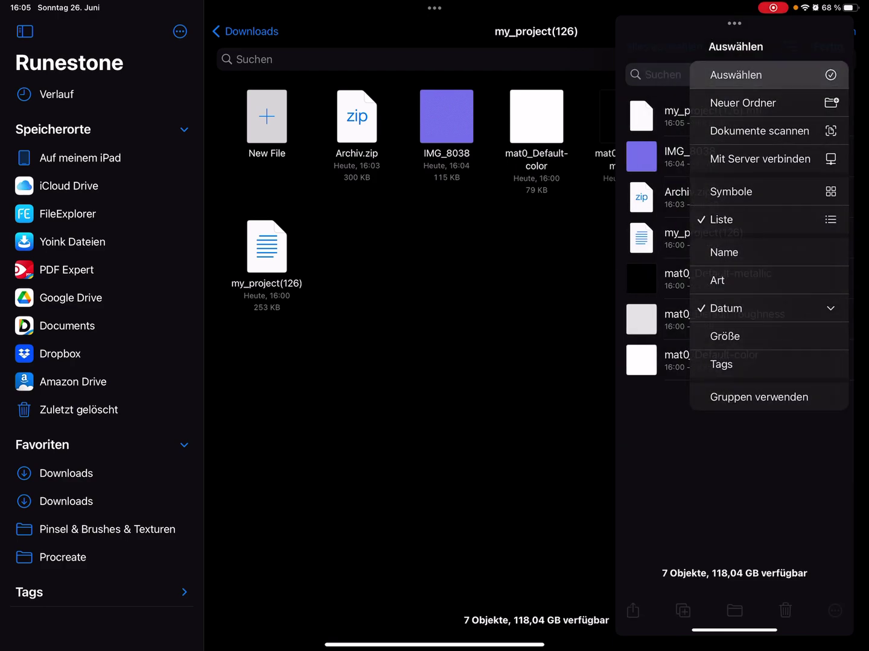
left_click(746, 74)
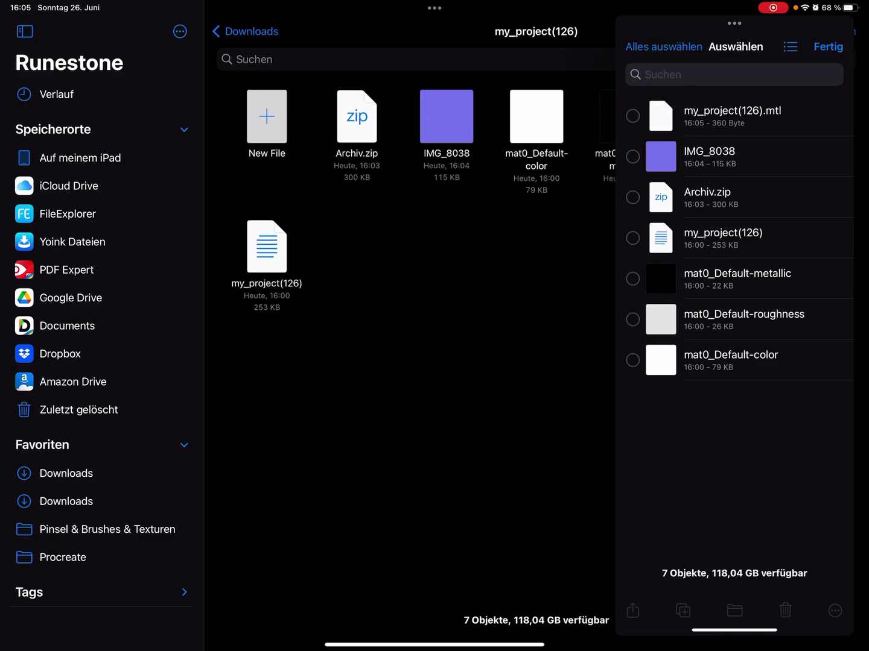
left_click(632, 196)
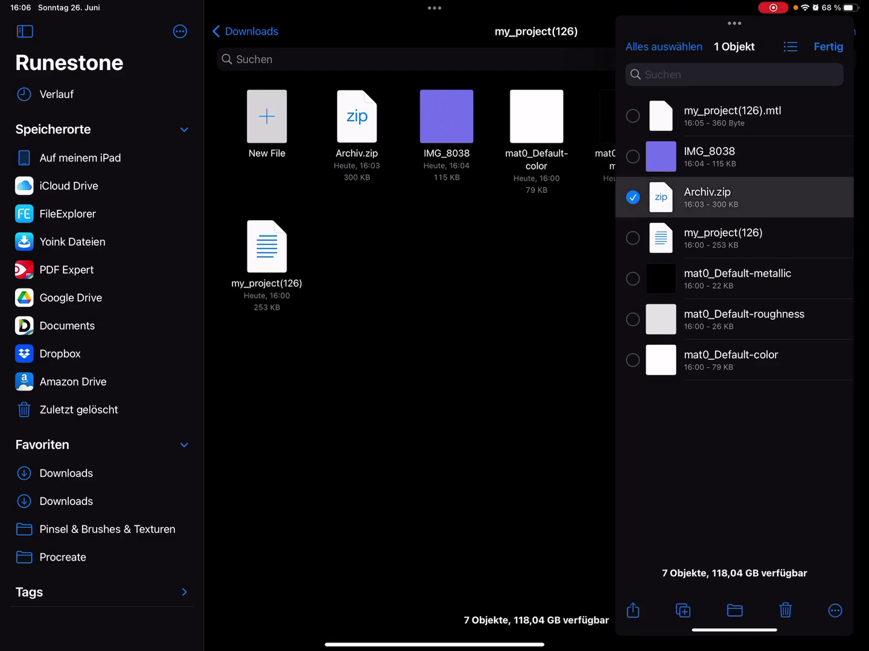
left_click(785, 611)
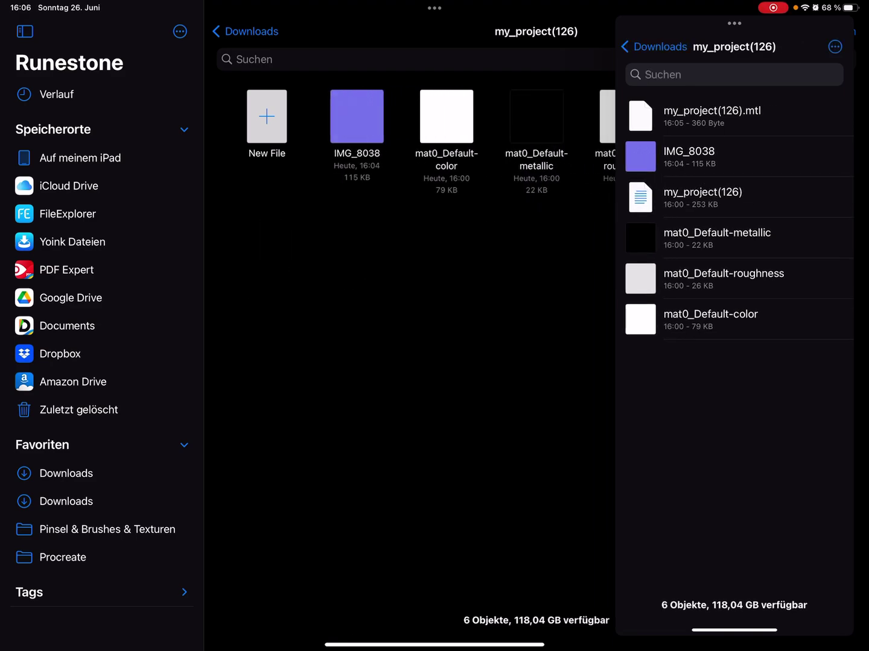
Compress the edited MTL, IMG_8038, model and three textures into a new Archiv.zip.
left_click(834, 46)
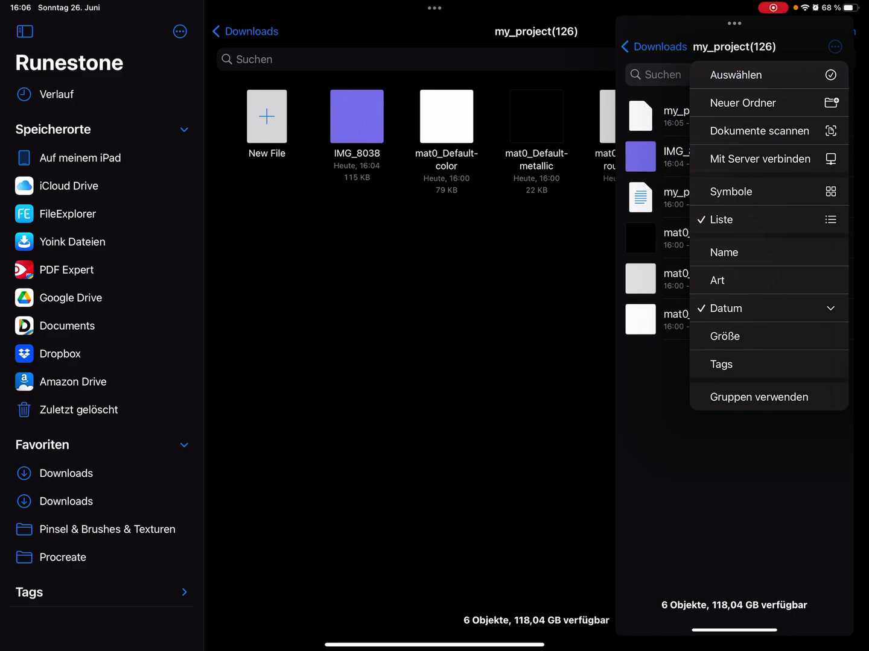
left_click(735, 75)
left_click(633, 116)
left_click(632, 156)
left_click(632, 197)
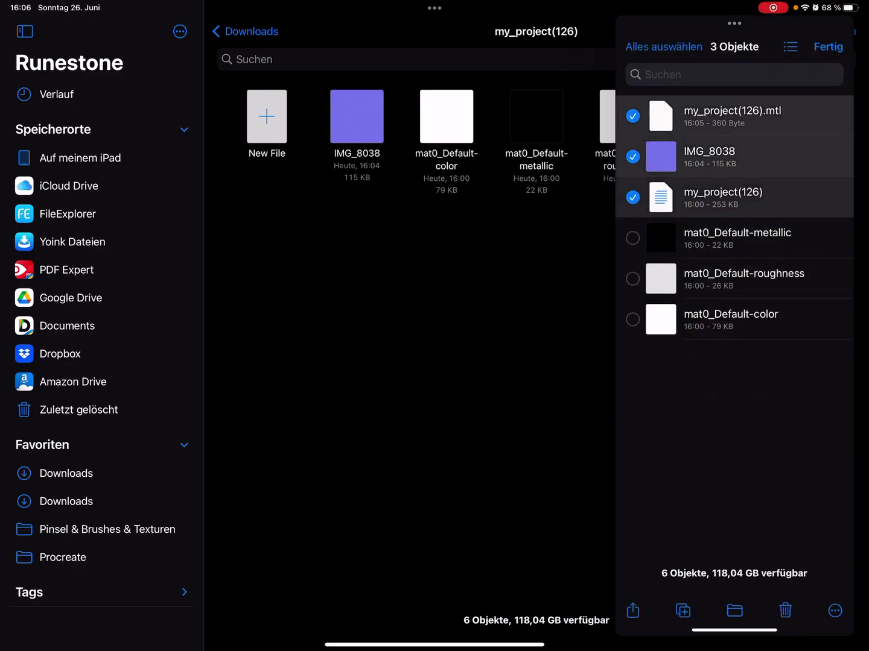
left_click(632, 238)
left_click(633, 278)
left_click(632, 319)
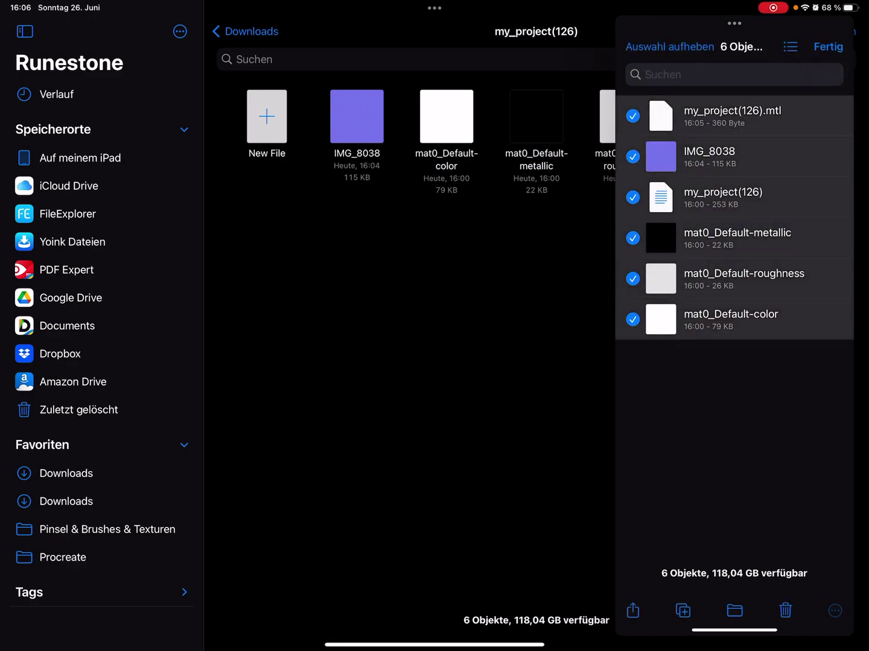
left_click(834, 611)
left_click(729, 578)
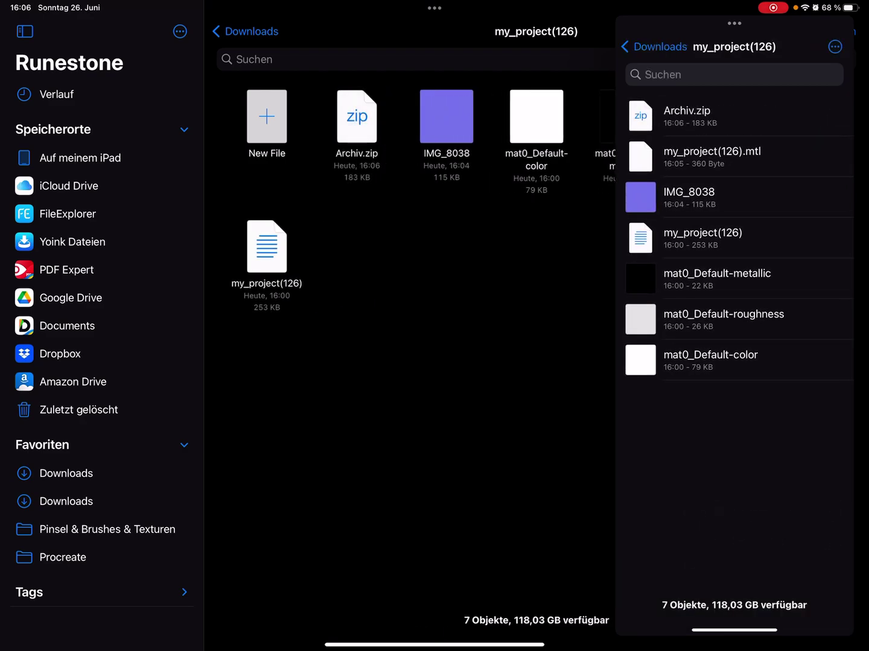
left_click_drag(435, 645, 434, 407)
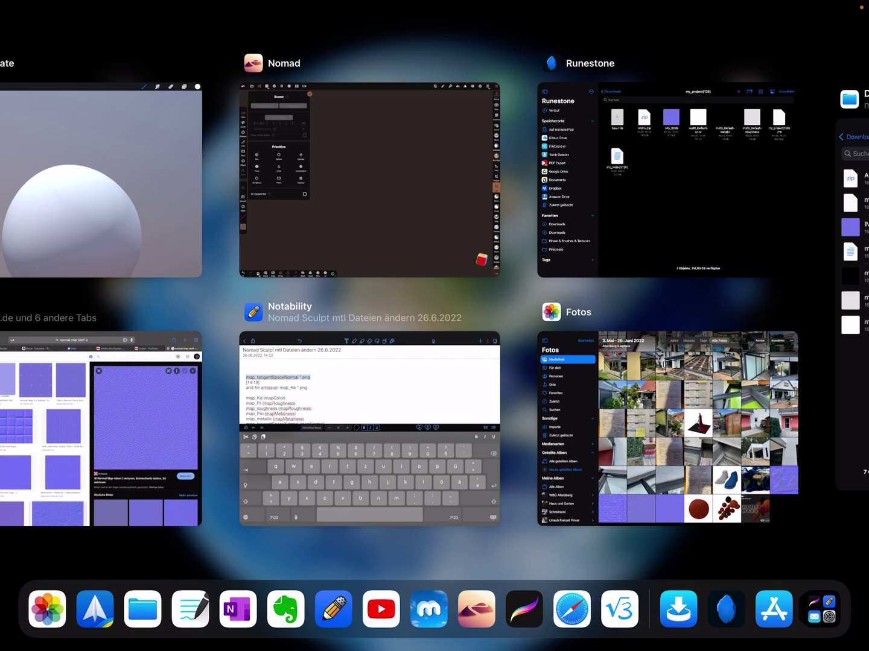
Drag the new Archiv.zip into Nomad's viewport and orbit the wrinkled-leather sphere.
left_click(370, 180)
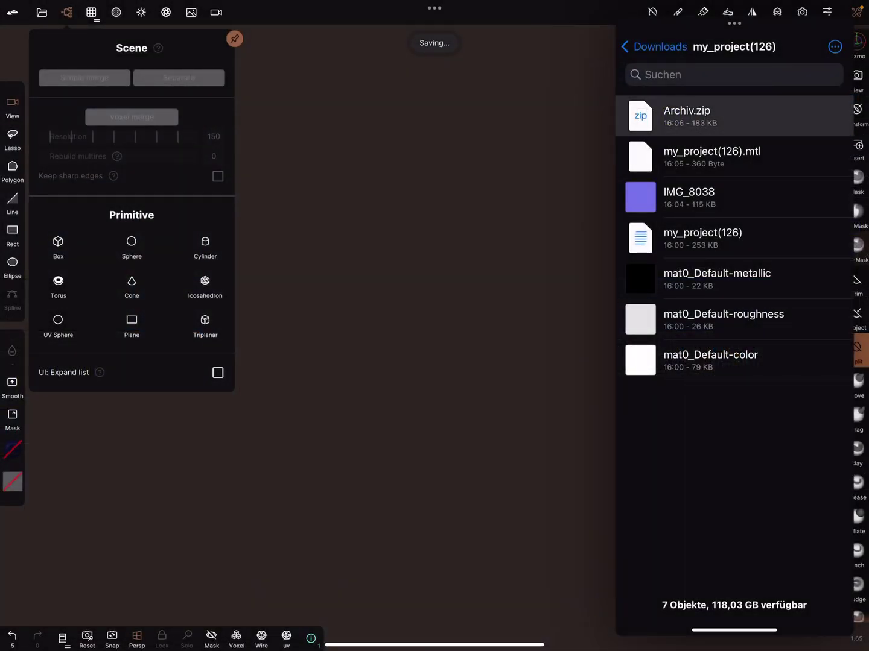
mouse_move(686, 115)
left_mouse_down()
mouse_move(380, 326)
mouse_move(434, 326)
left_mouse_up()
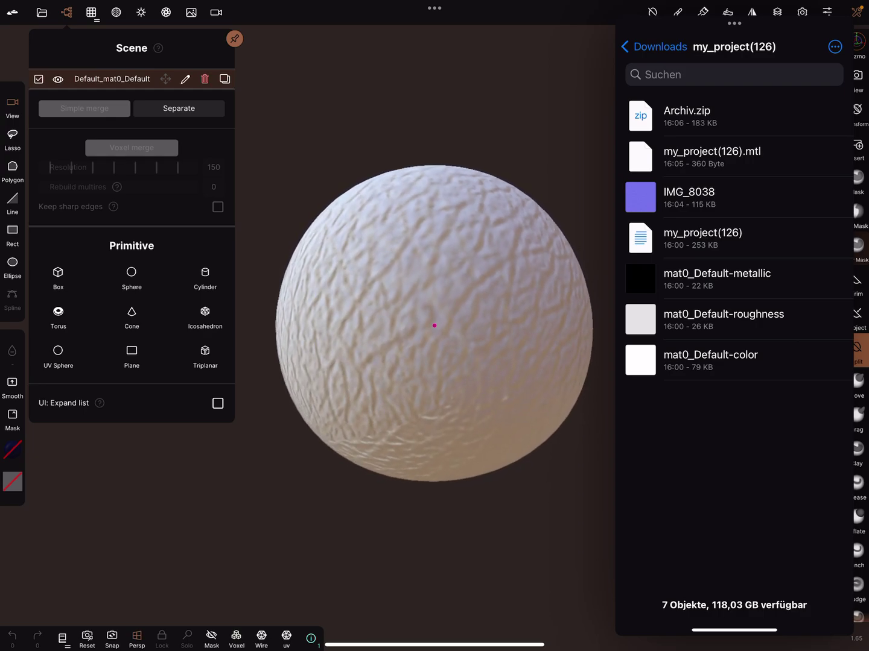
scroll(435, 325, "up", 5)
left_click_drag(434, 326, 380, 271)
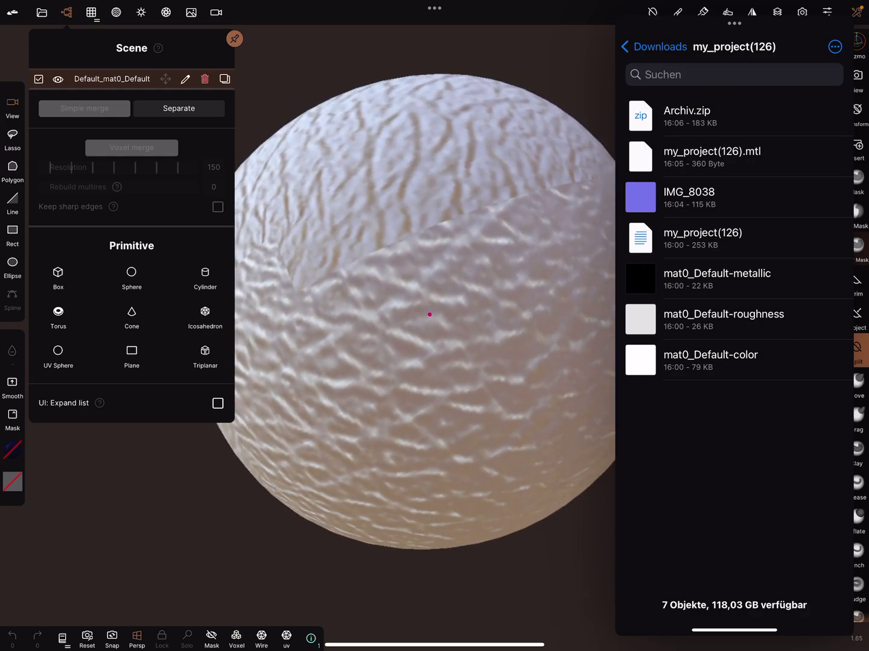
scroll(415, 325, "down", 5)
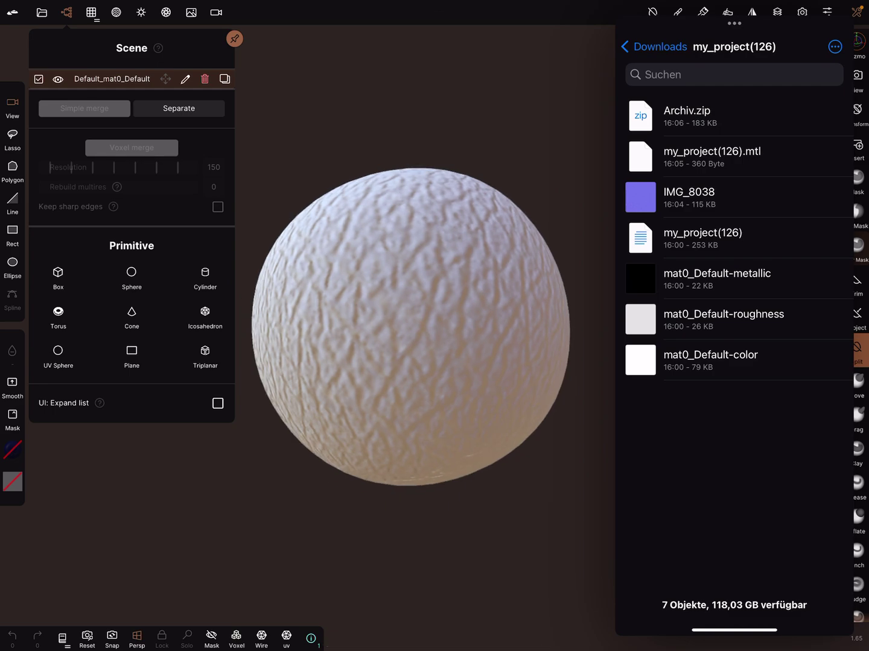
mouse_move(380, 353)
left_mouse_down()
mouse_move(448, 285)
mouse_move(380, 380)
left_mouse_up()
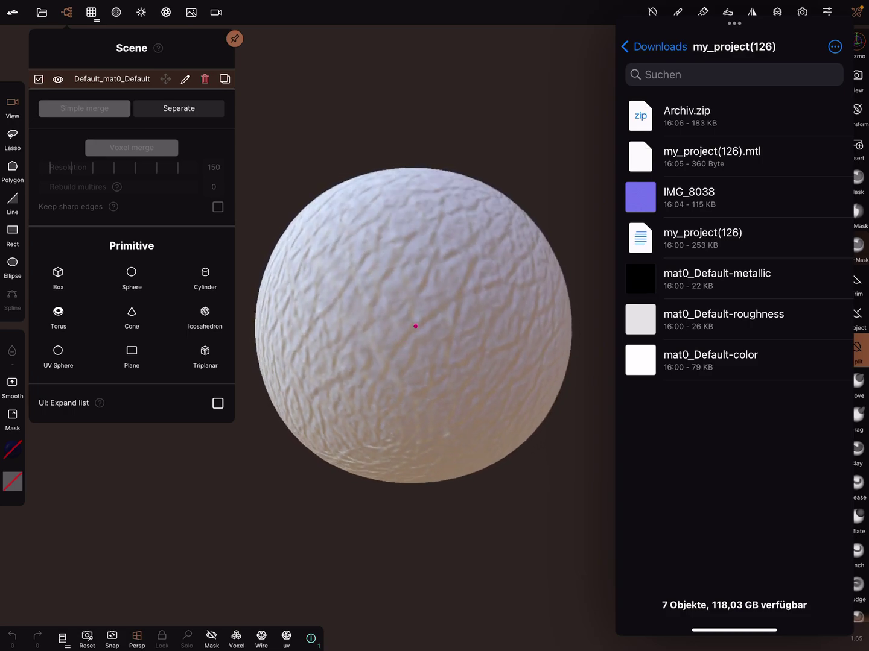
left_click_drag(733, 23, 866, 23)
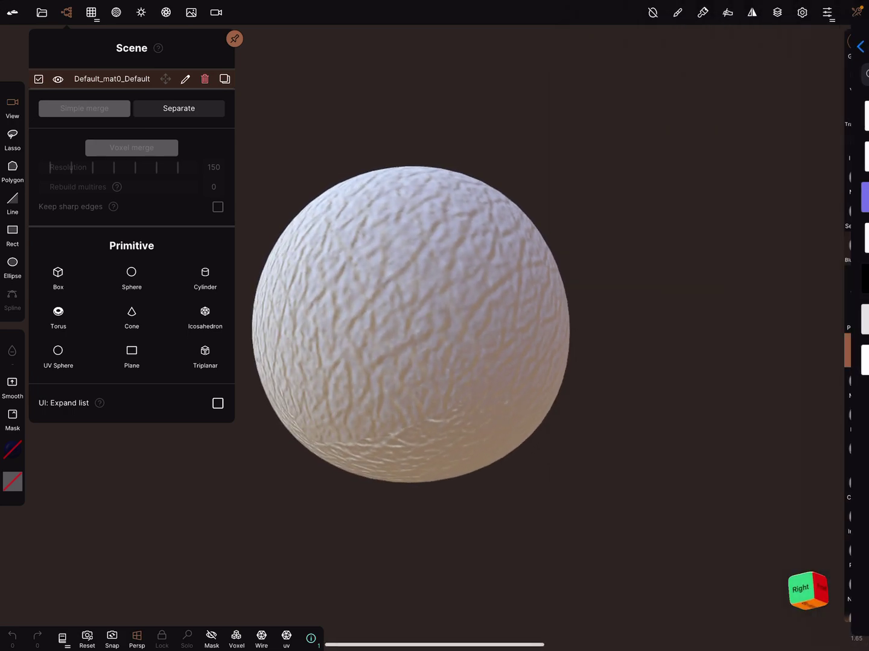
mouse_move(380, 353)
left_mouse_down()
mouse_move(420, 312)
mouse_move(353, 381)
left_mouse_up()
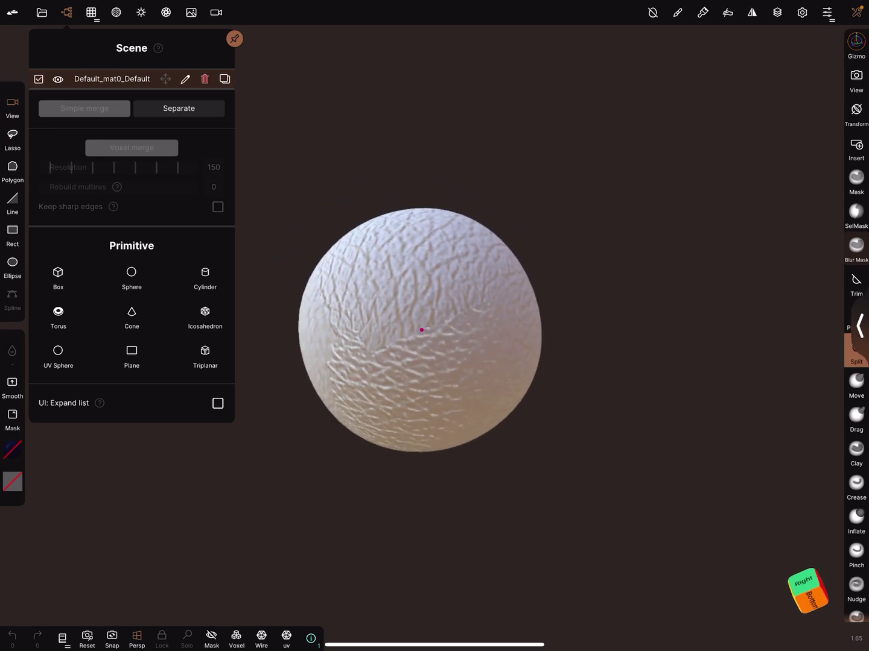
left_click_drag(420, 319, 475, 286)
scroll(427, 313, "up", 3)
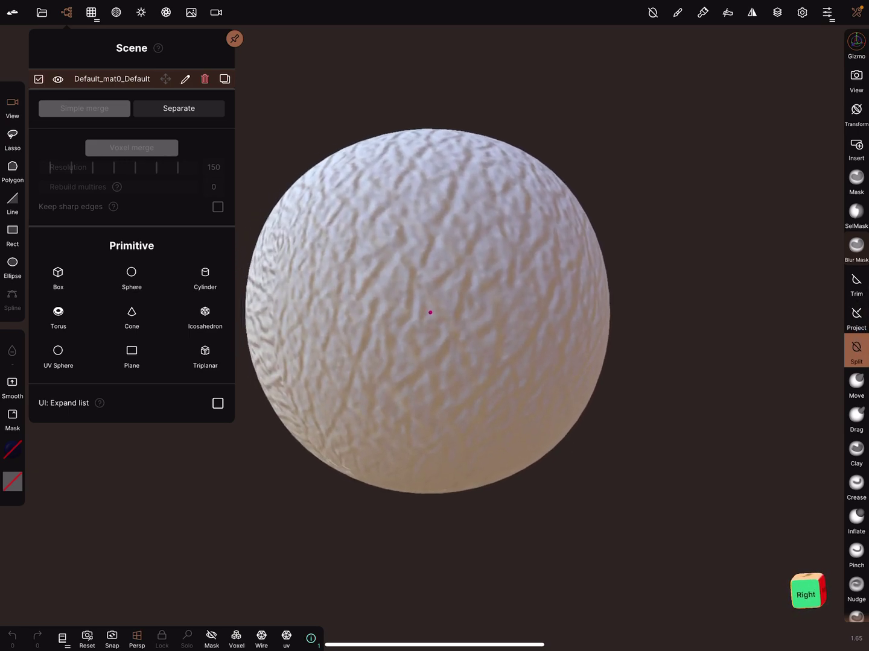